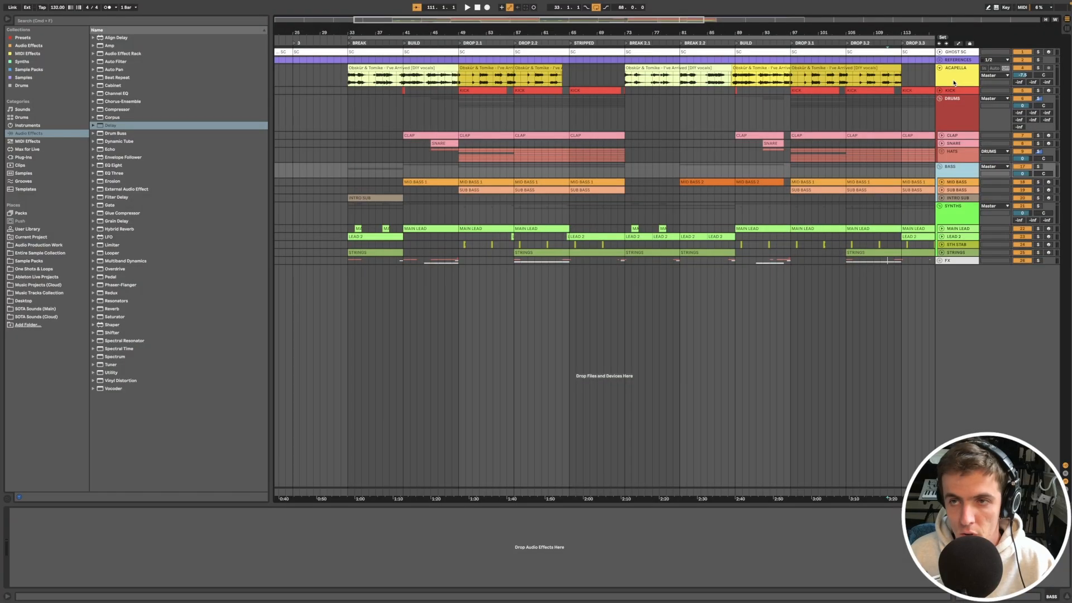
# Step: Play back the acapella vocal from the first break through the build
pyautogui.click(894, 83)
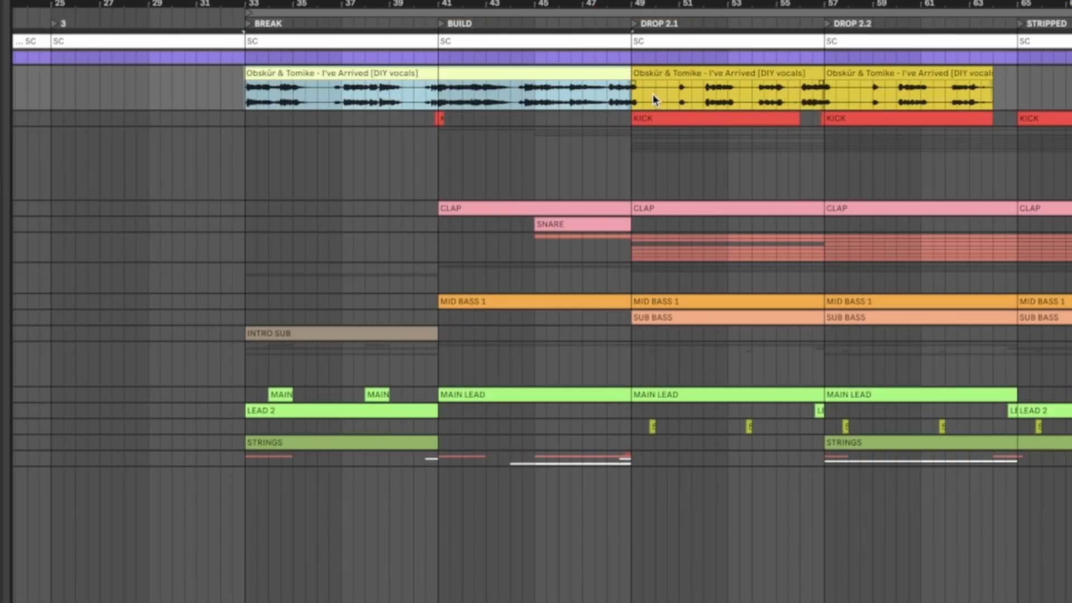
pyautogui.scroll(-3, 652, 95)
pyautogui.hscroll(4, 653, 95)
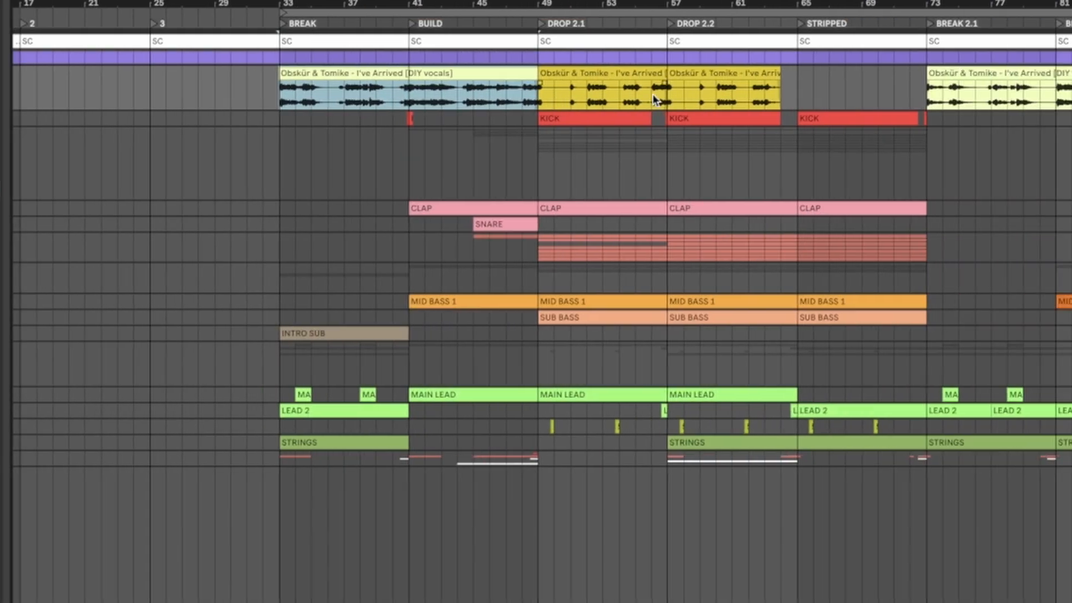
pyautogui.scroll(-2, 653, 93)
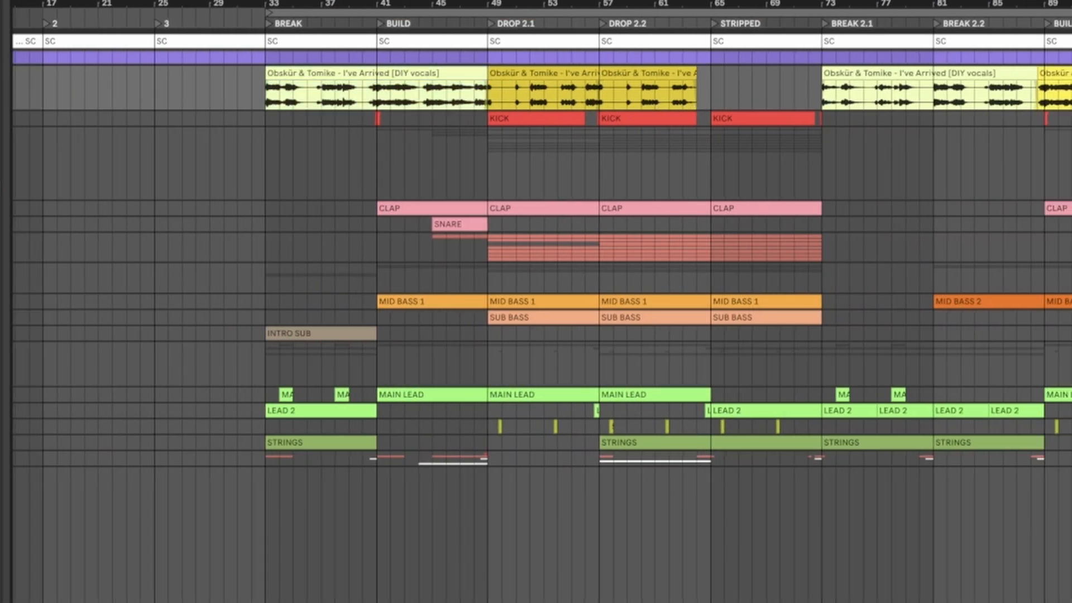
pyautogui.hscroll(4, 652, 94)
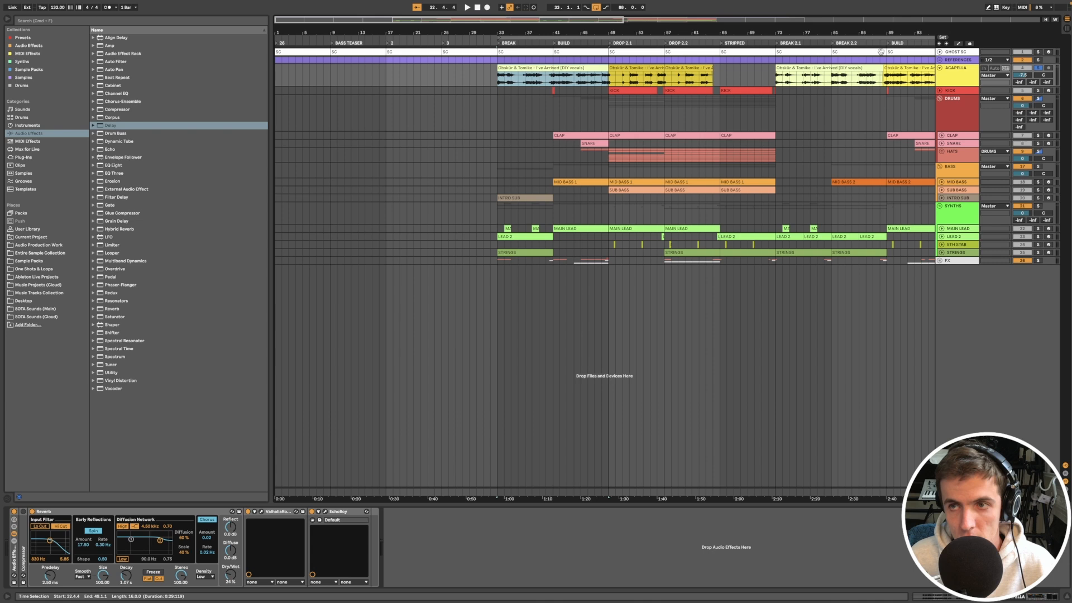
pyautogui.press('space')
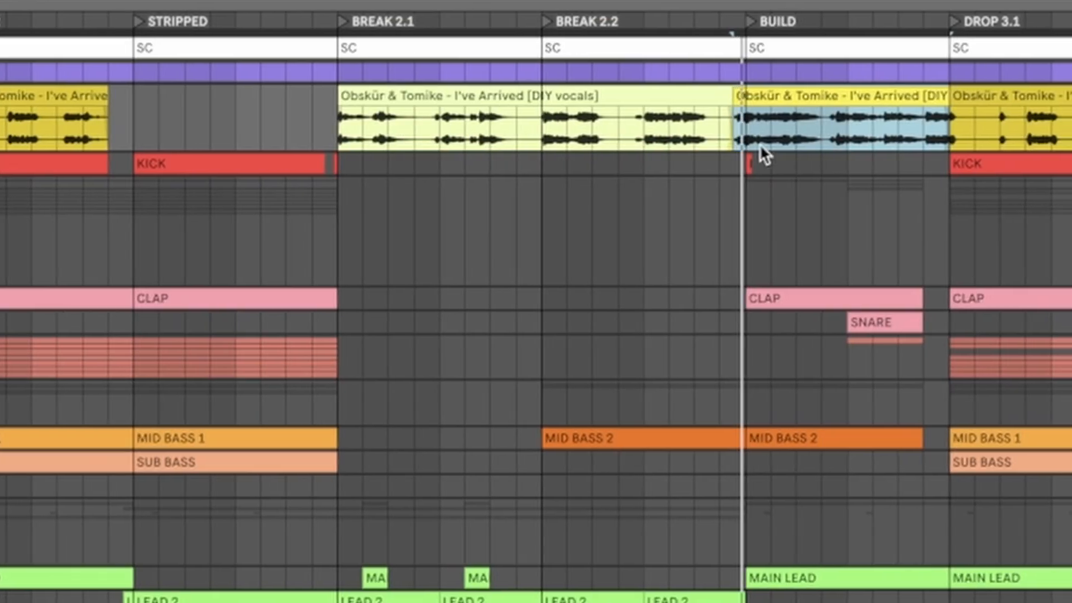
# Step: Examine how the acapella vocal runs through the second build into Drop 3.1
pyautogui.scroll(-5, 507, 138)
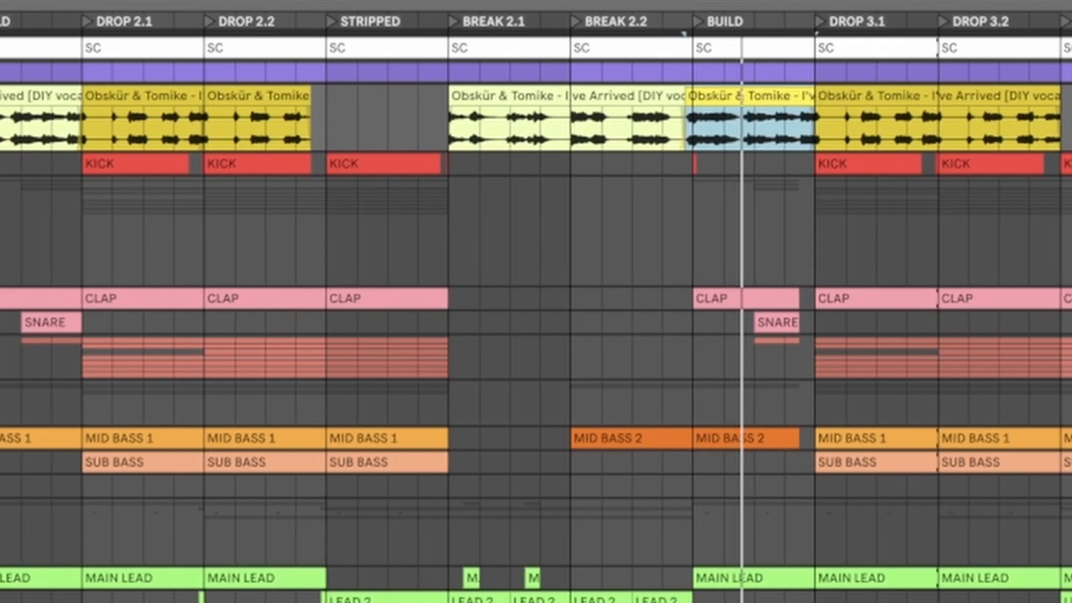
pyautogui.scroll(15, 743, 192)
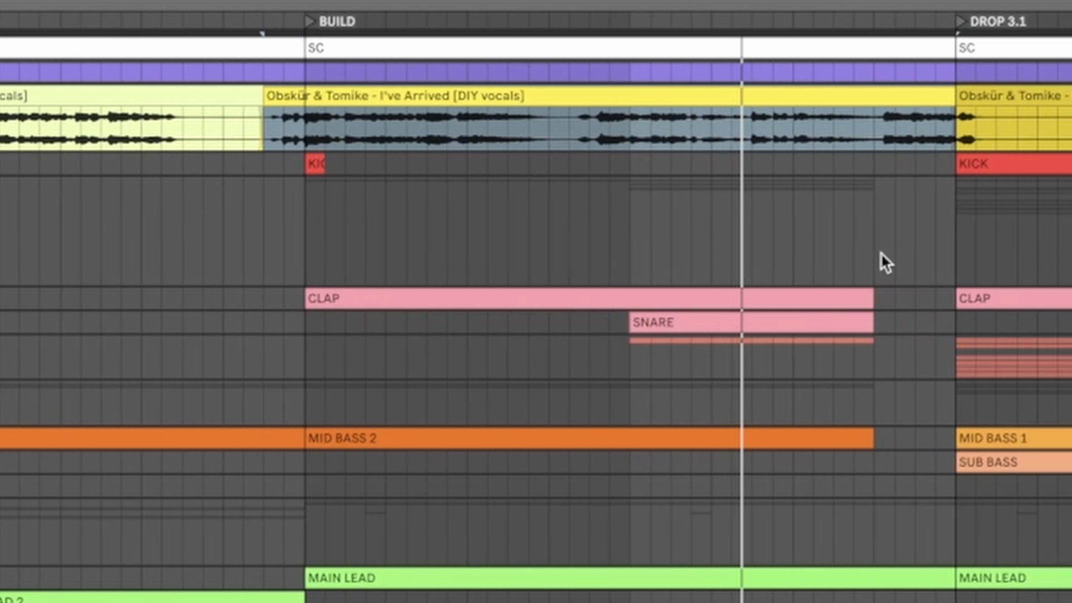
pyautogui.scroll(-8, 802, 234)
pyautogui.scroll(-8, 719, 232)
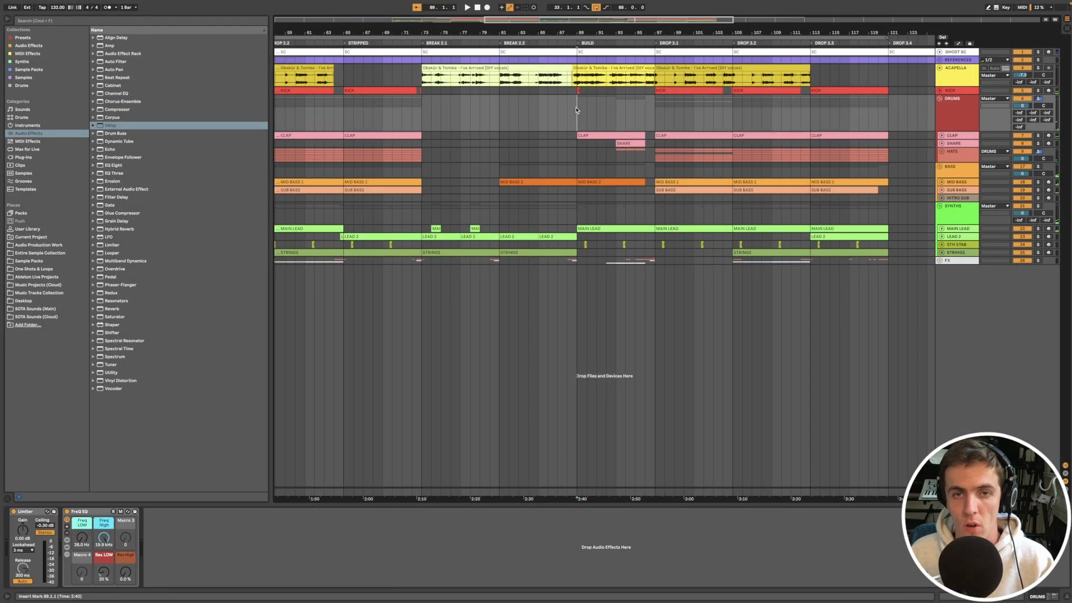
pyautogui.hscroll(-6, 694, 102)
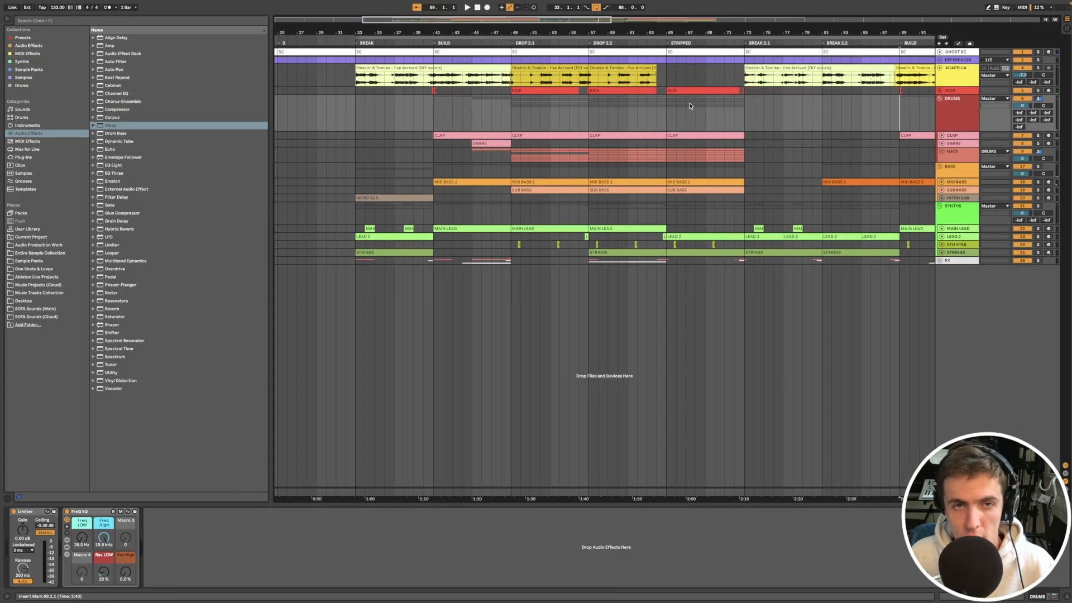
# Step: Examine the MID BASS 1 clip in Drop 2.2 and open the track's Serum synth
pyautogui.scroll(-4, 680, 108)
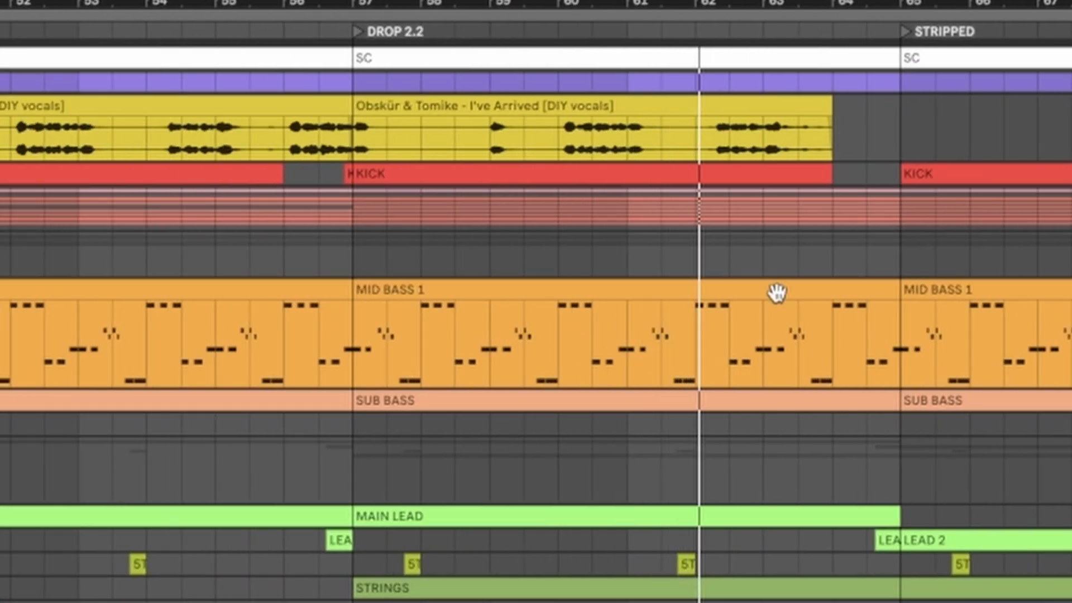
pyautogui.scroll(-3, 775, 292)
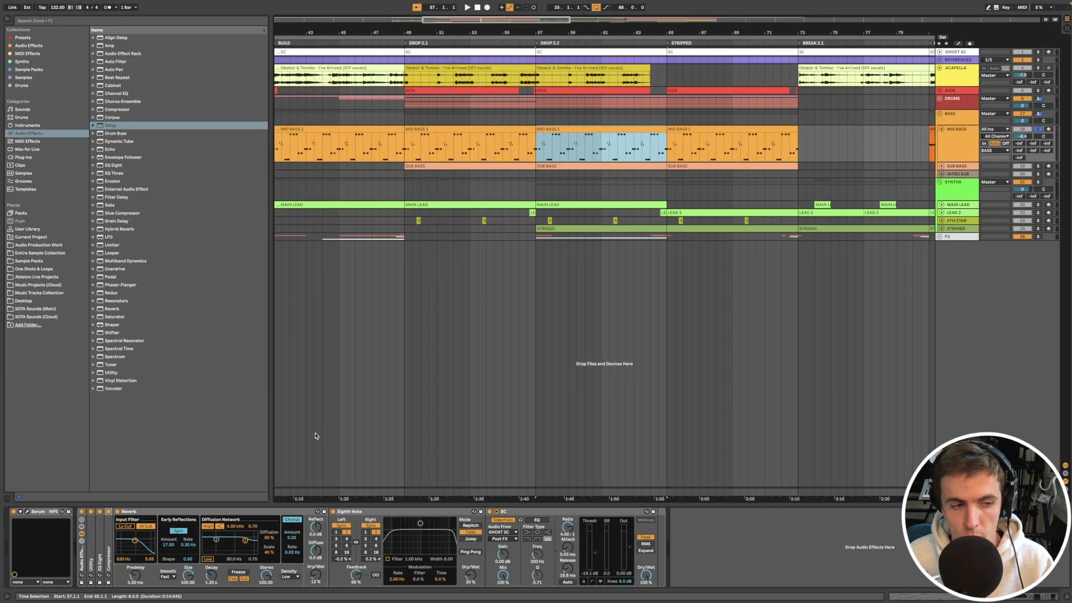
pyautogui.click(47, 513)
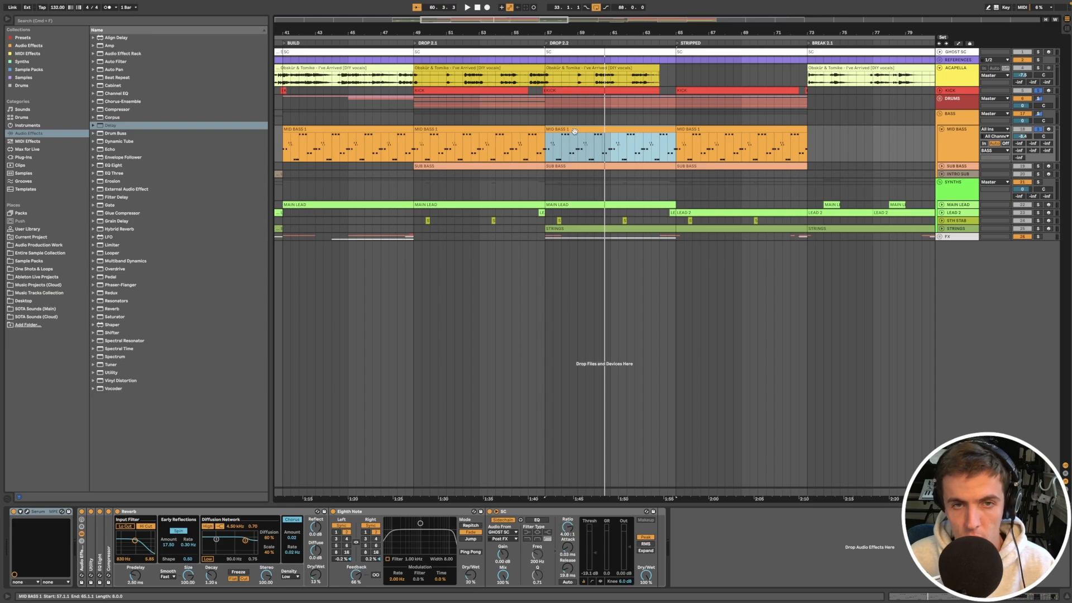
# Step: Open the notes of the MID BASS 1 clip in Drop 2.2 and enlarge the note editor for a closer look
pyautogui.doubleClick(574, 131)
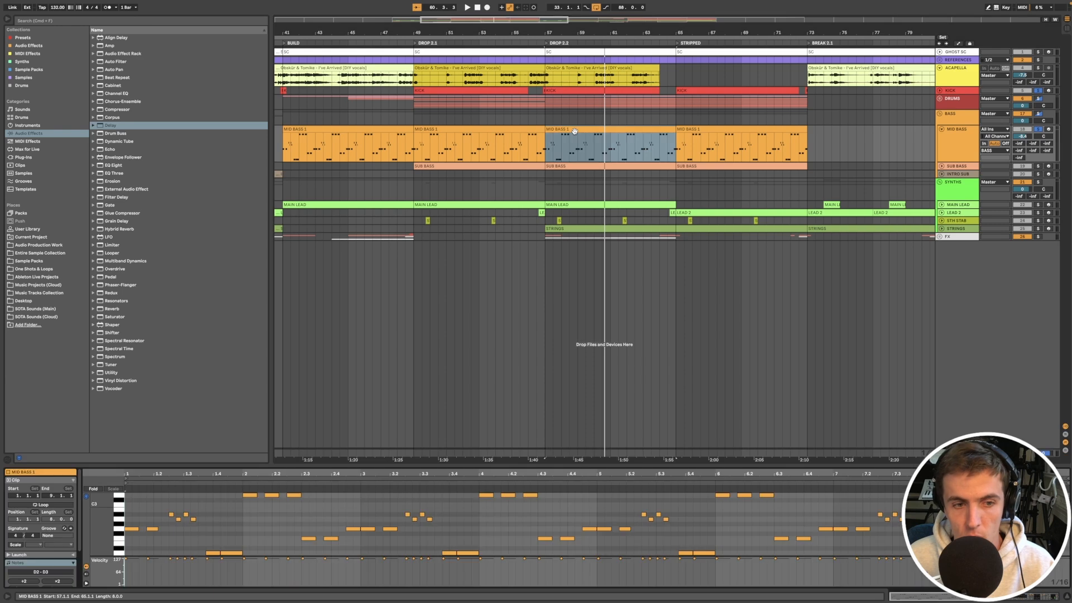
pyautogui.moveTo(97, 419); pyautogui.dragTo(112, 418)
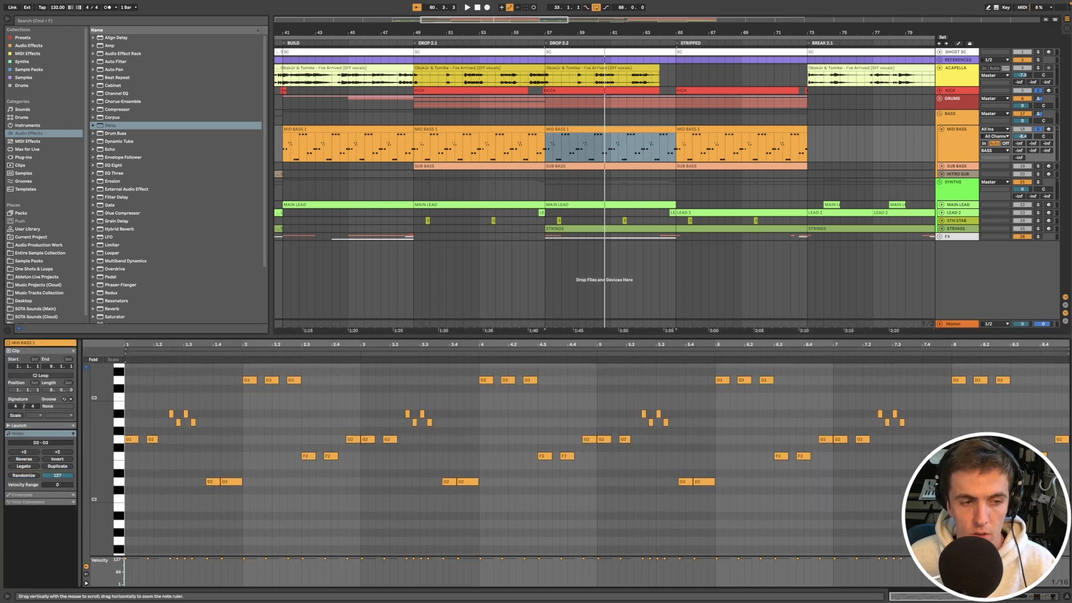
pyautogui.moveTo(112, 419); pyautogui.dragTo(124, 418)
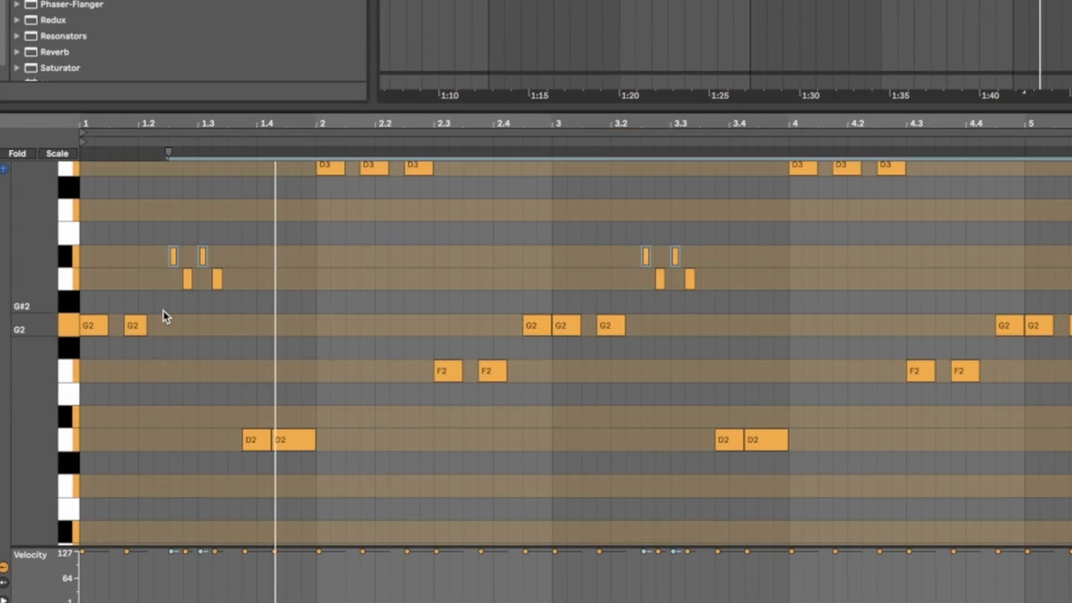
pyautogui.scroll(1, 184, 310)
pyautogui.scroll(1, 200, 307)
pyautogui.moveTo(41, 307); pyautogui.dragTo(24, 307)
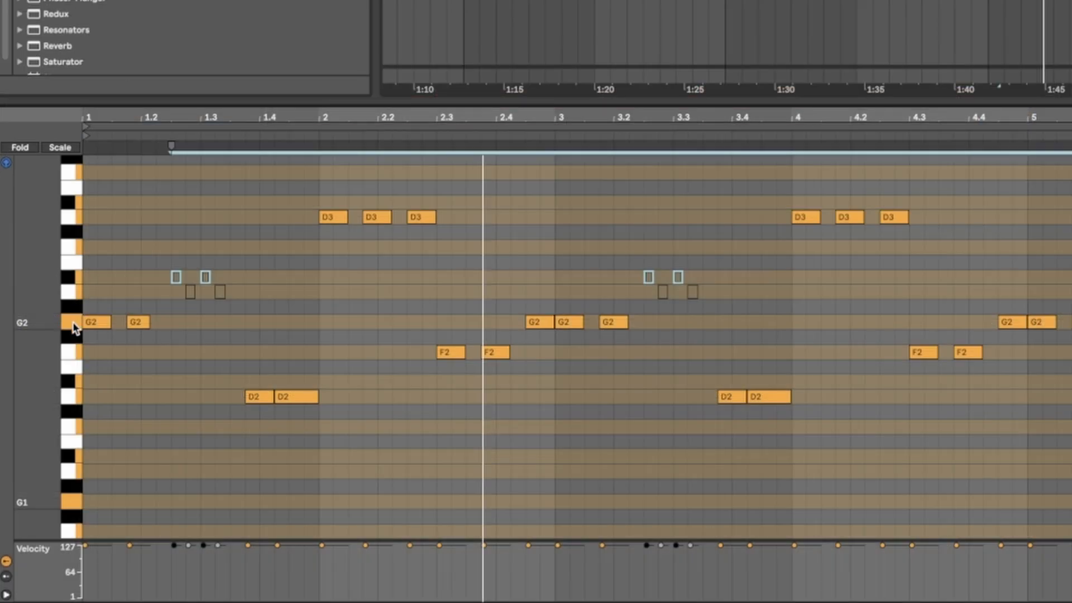
# Step: Audition the bassline's pitches one by one: G2, Bb2, D2, D3 and A2
pyautogui.click(72, 322)
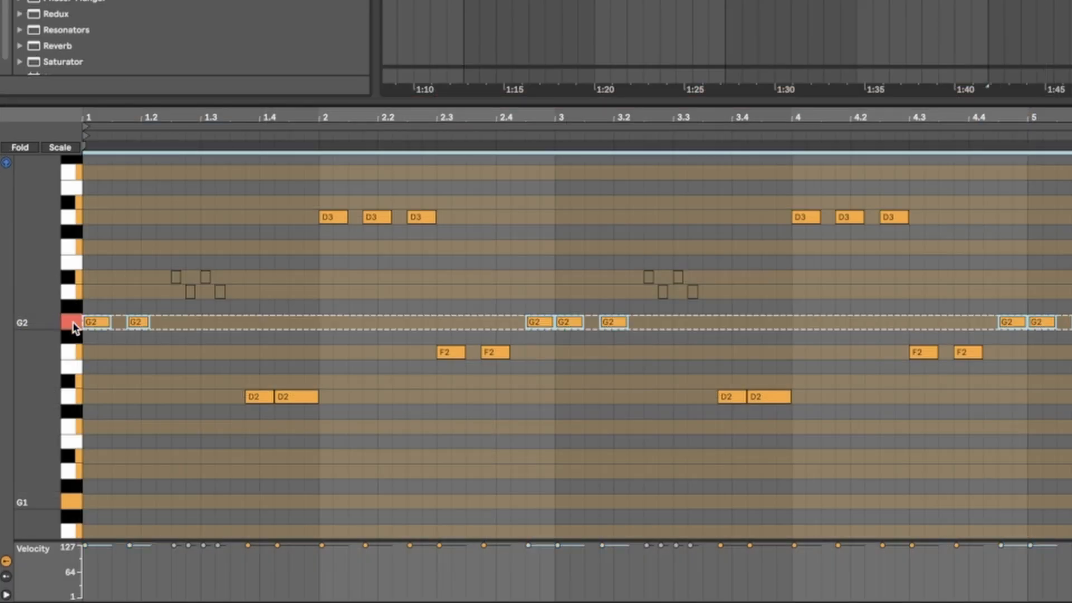
pyautogui.click(76, 276)
pyautogui.click(74, 397)
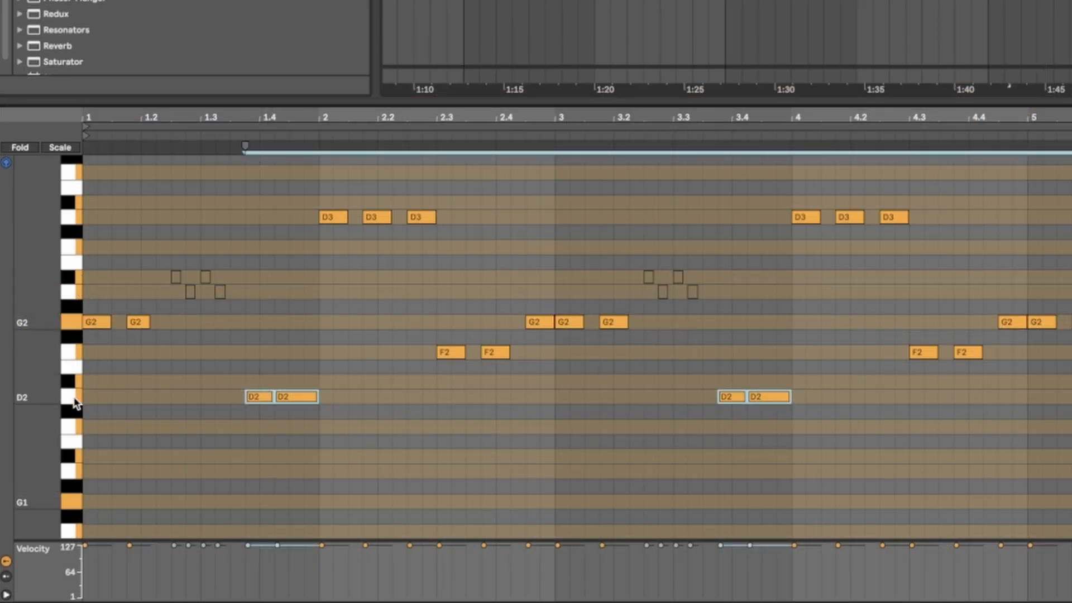
pyautogui.click(78, 216)
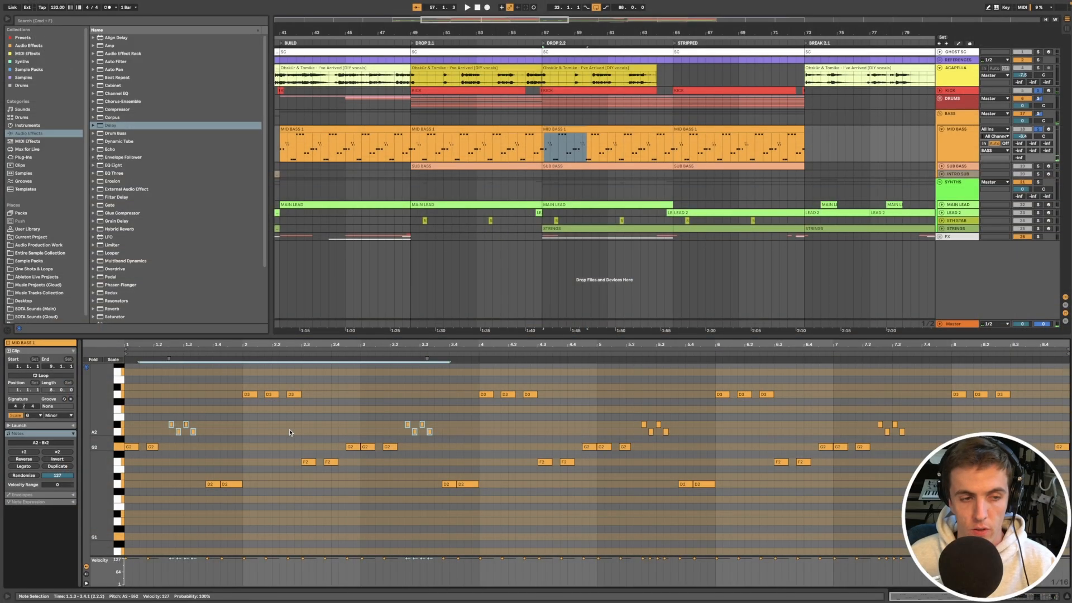
pyautogui.click(117, 427)
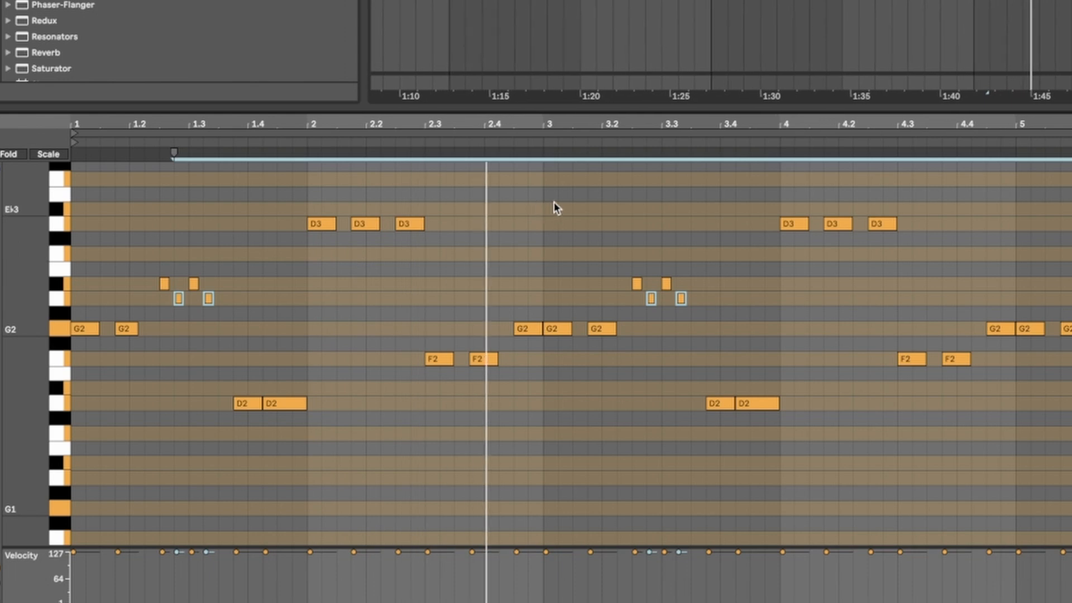
# Step: Add a short note above the second F2 near beat 2.4 of the MID BASS 1 clip and raise it to G3
pyautogui.doubleClick(504, 194)
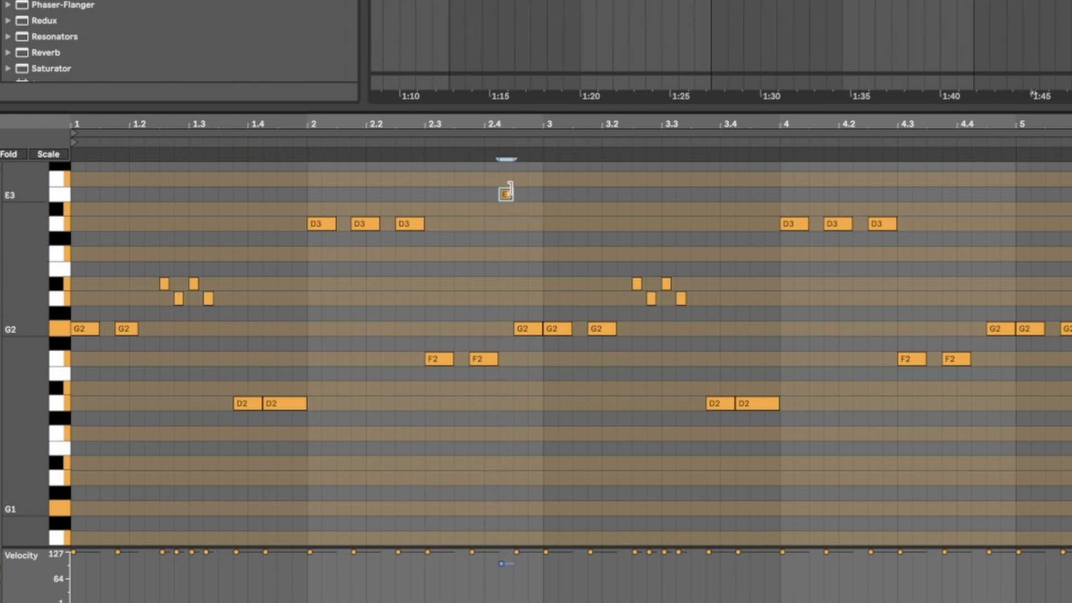
pyautogui.press('Right')
pyautogui.press('Up')
pyautogui.press('Up')
pyautogui.press('Up')
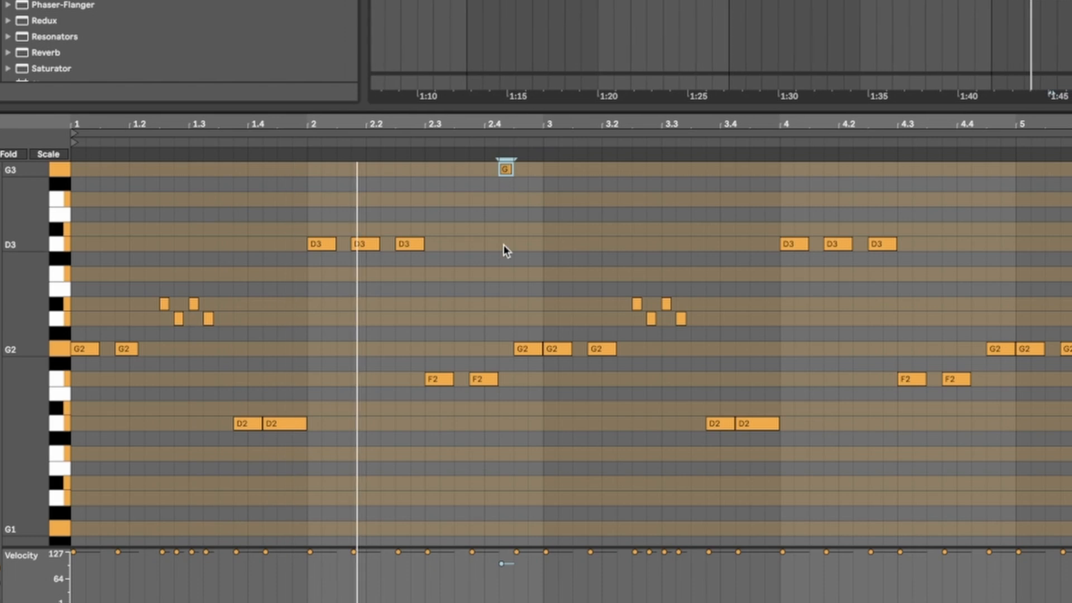
pyautogui.scroll(2, 504, 245)
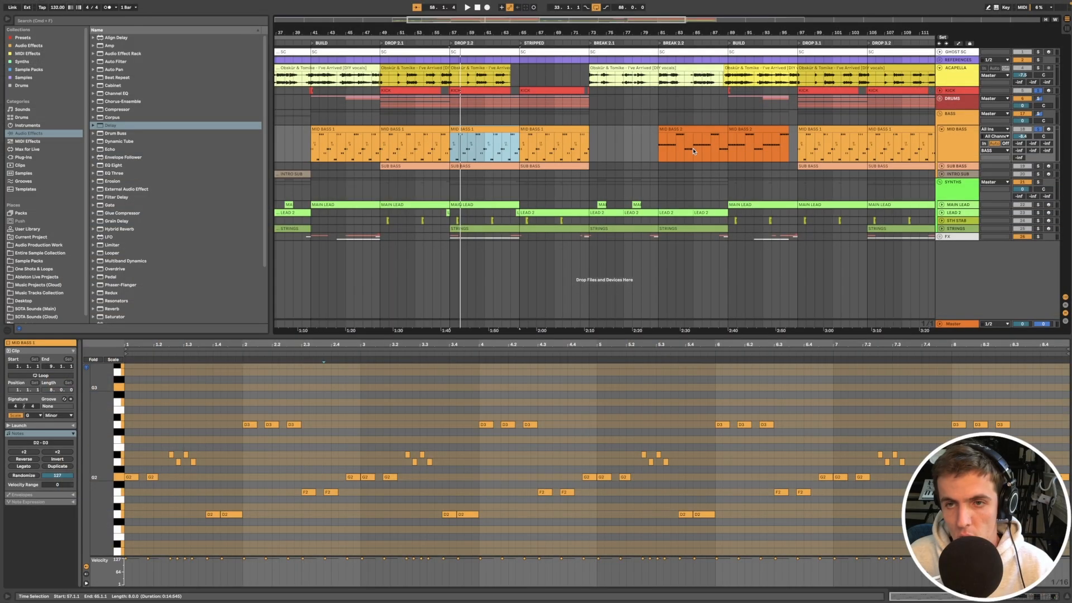
# Step: Show the notes of the MID BASS 2 clip in Break 2.2 and play it back
pyautogui.scroll(-3, 699, 160)
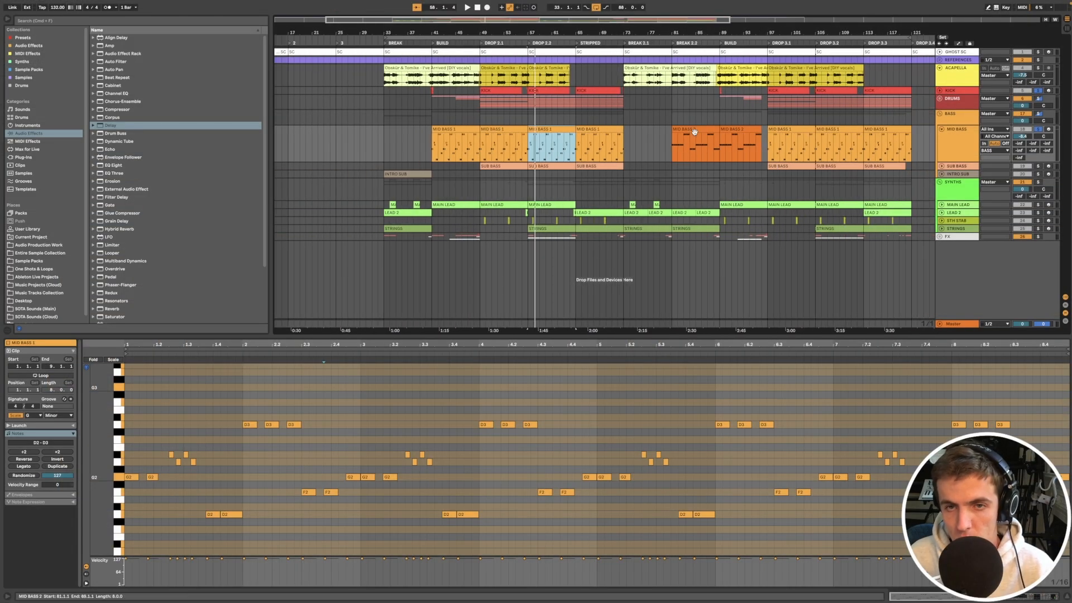
pyautogui.click(694, 131)
pyautogui.scroll(3, 705, 139)
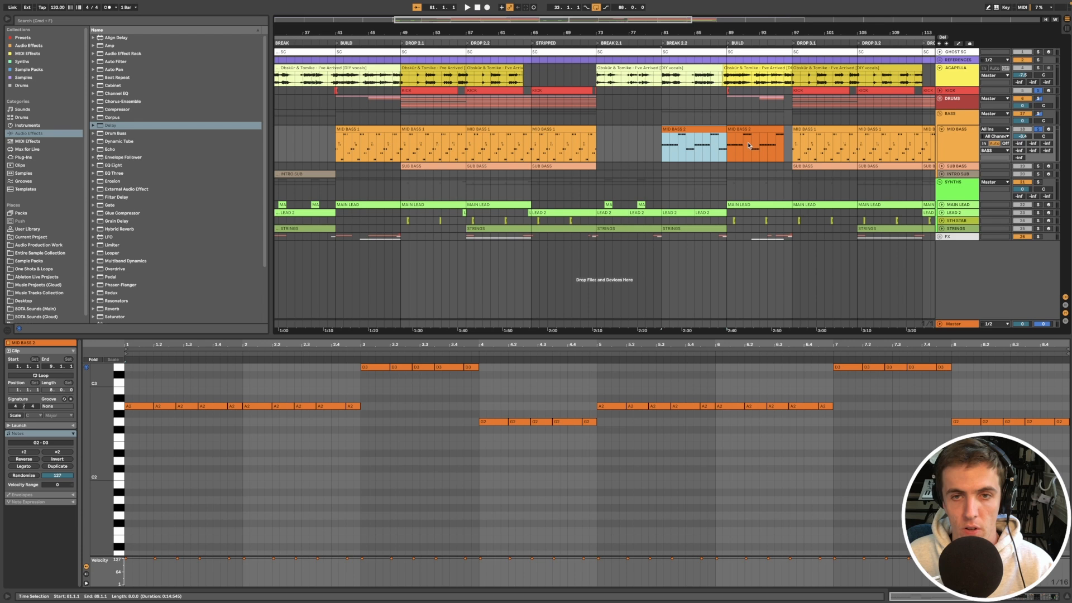
pyautogui.scroll(2, 310, 441)
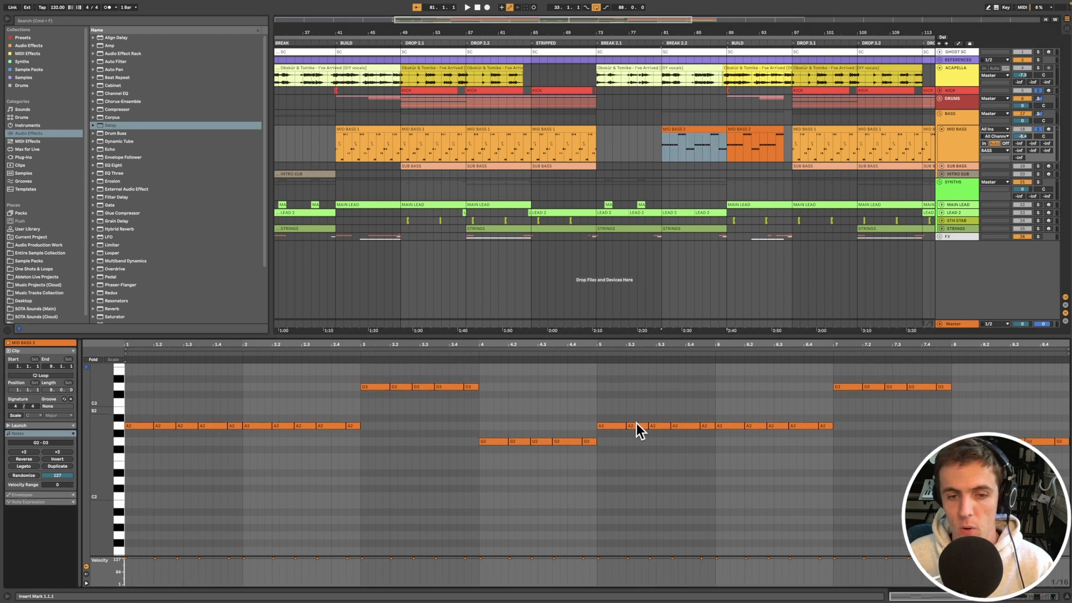
pyautogui.press('space')
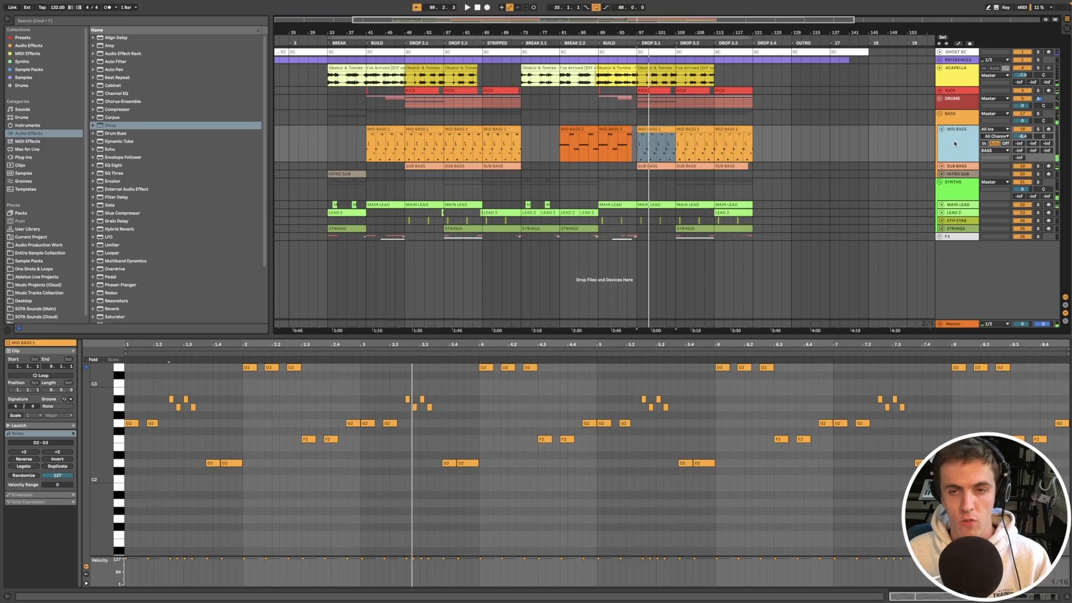
# Step: Inspect the Utility, EQ Eight and Compressor settings in the MID BASS device chain, folding each device away after viewing
pyautogui.click(954, 143)
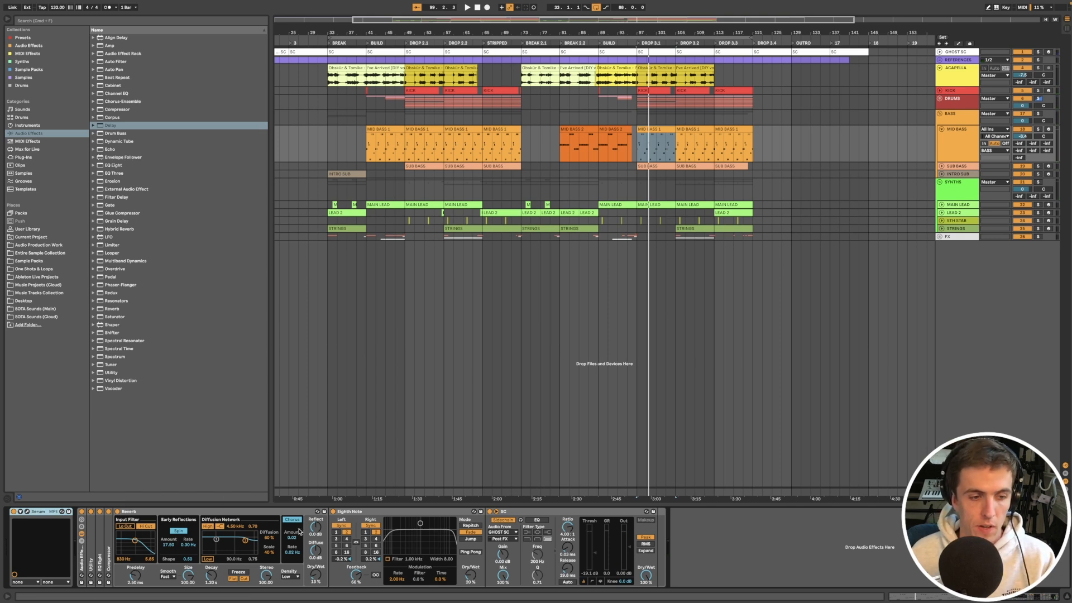
pyautogui.doubleClick(91, 550)
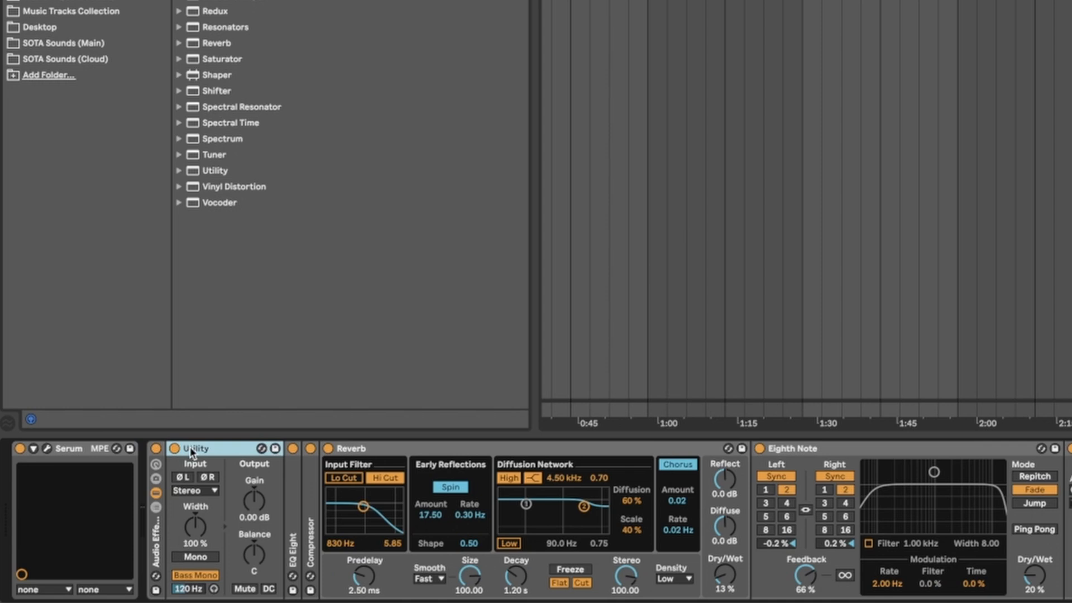
pyautogui.doubleClick(100, 511)
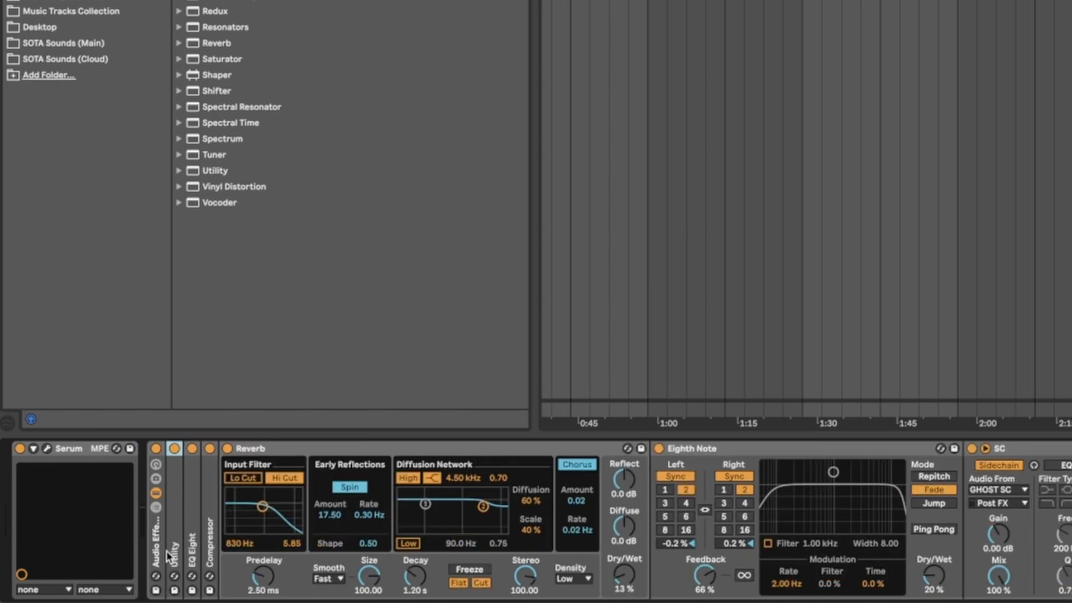
pyautogui.doubleClick(191, 498)
pyautogui.doubleClick(291, 446)
pyautogui.doubleClick(211, 494)
pyautogui.doubleClick(291, 445)
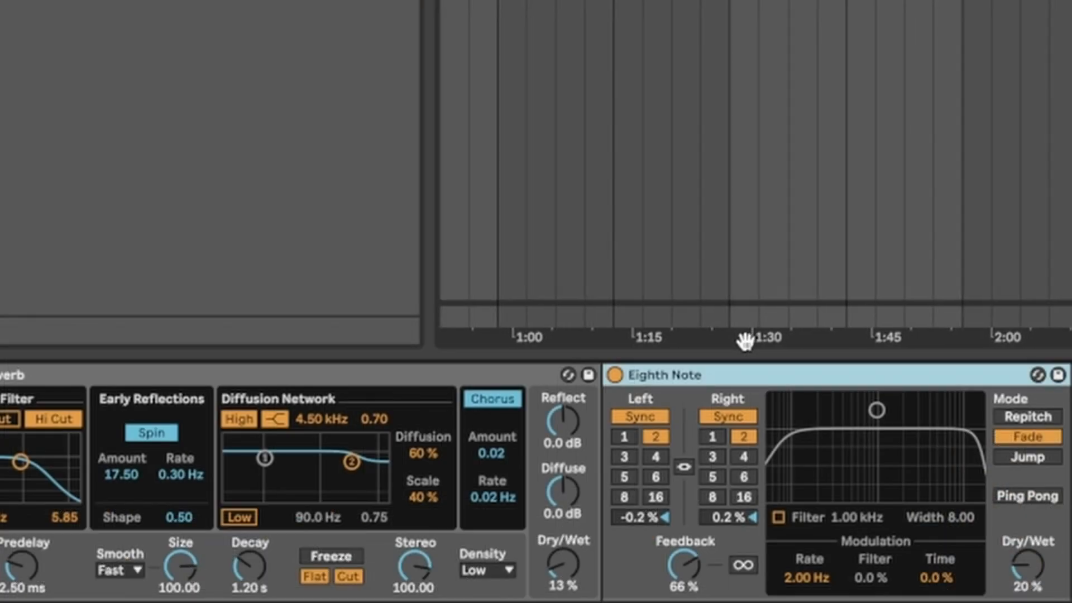
# Step: Compare the mid bass with the Eighth Note delay off and on, and try a different Dry/Wet amount
pyautogui.click(616, 375)
pyautogui.click(617, 375)
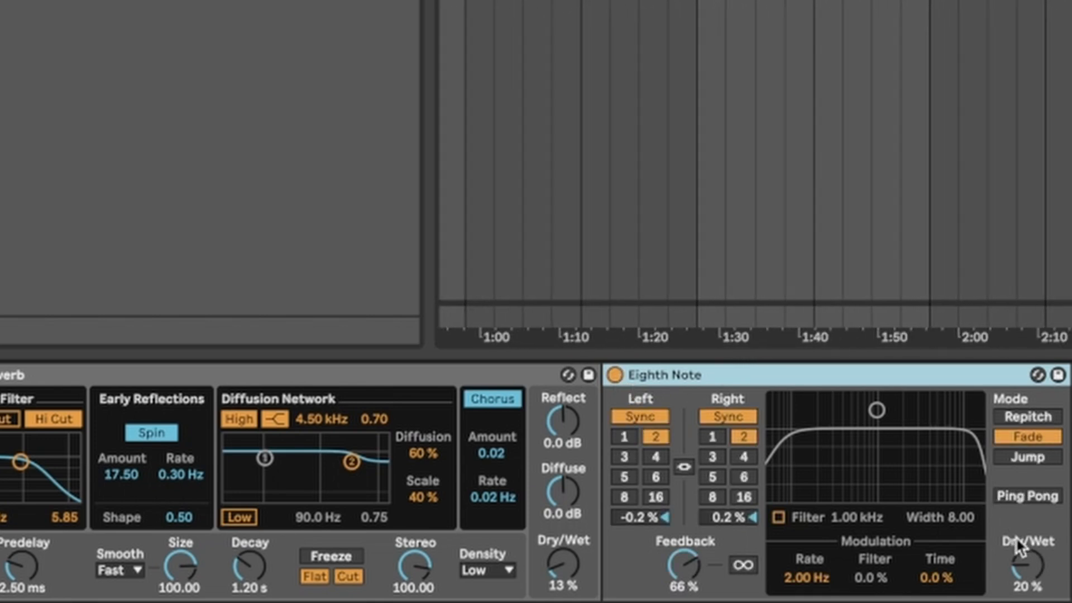
pyautogui.moveTo(1016, 536)
pyautogui.mouseDown()
pyautogui.moveTo(1016, 491)
pyautogui.moveTo(1016, 519)
pyautogui.mouseUp()
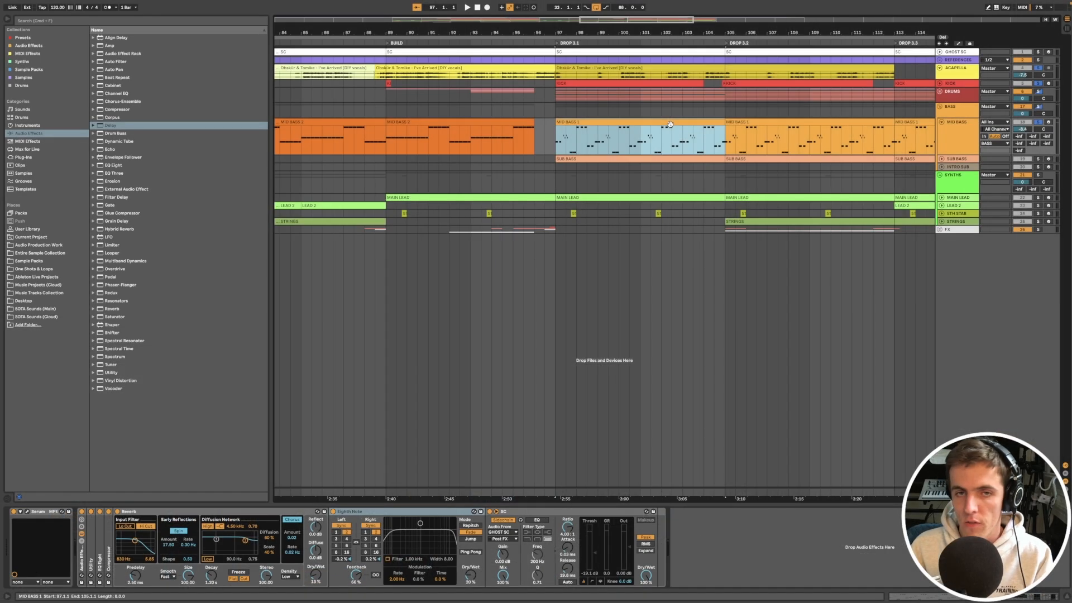
# Step: Enlarge the SUB BASS track and open the notes of its Drop 3.1 clip
pyautogui.click(665, 160)
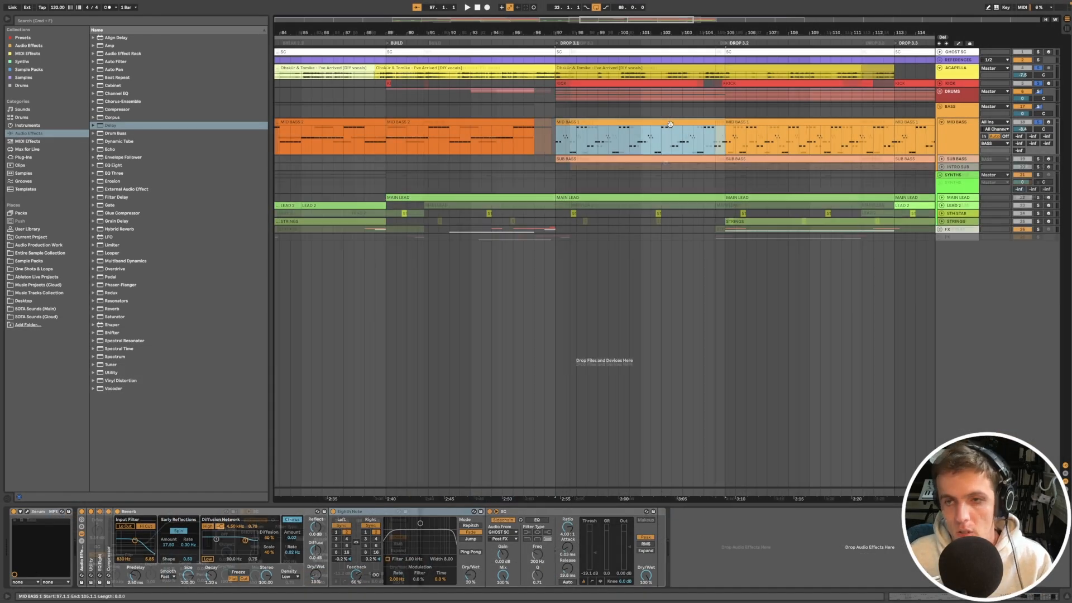
pyautogui.moveTo(946, 171); pyautogui.dragTo(946, 185)
pyautogui.press('+')
pyautogui.press('+')
pyautogui.doubleClick(577, 157)
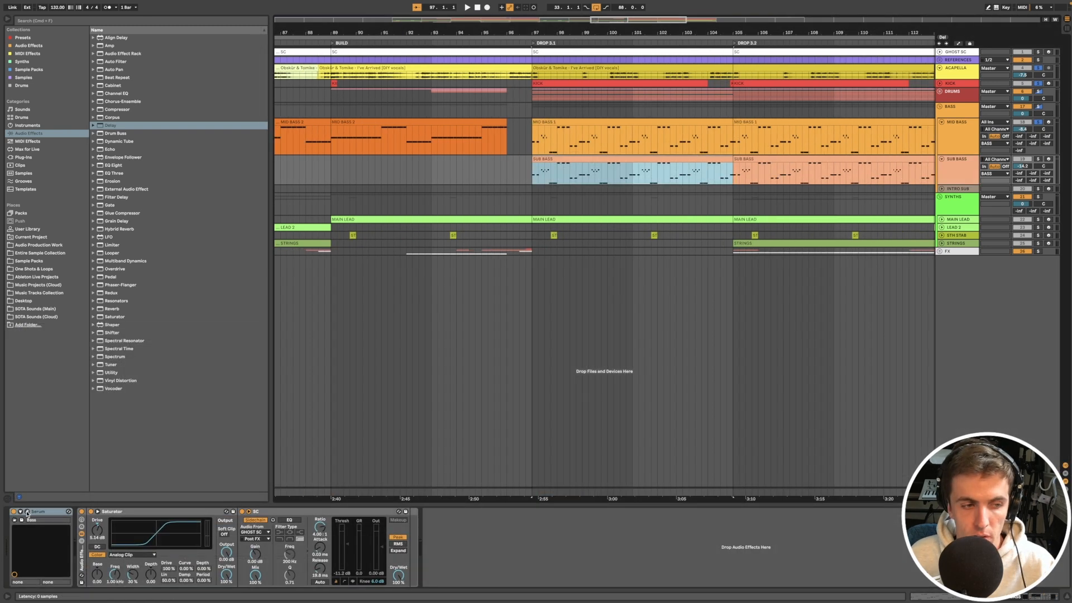
# Step: Solo MID BASS alongside SUB BASS, play back Drop 3.1, and compare the notes of the two bass clips around bar 99
pyautogui.click(27, 513)
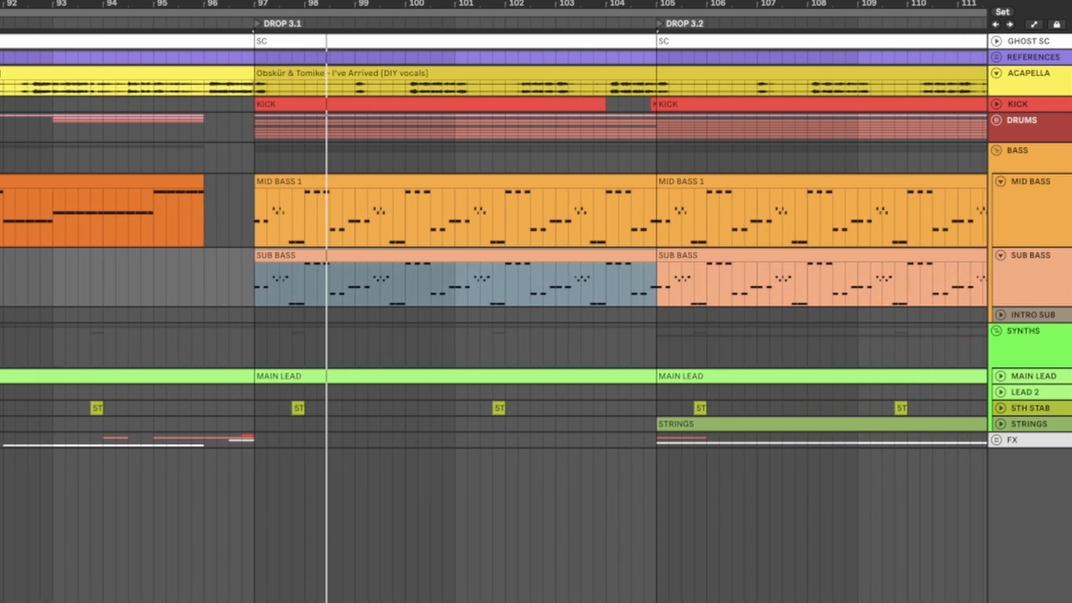
pyautogui.click(231, 293)
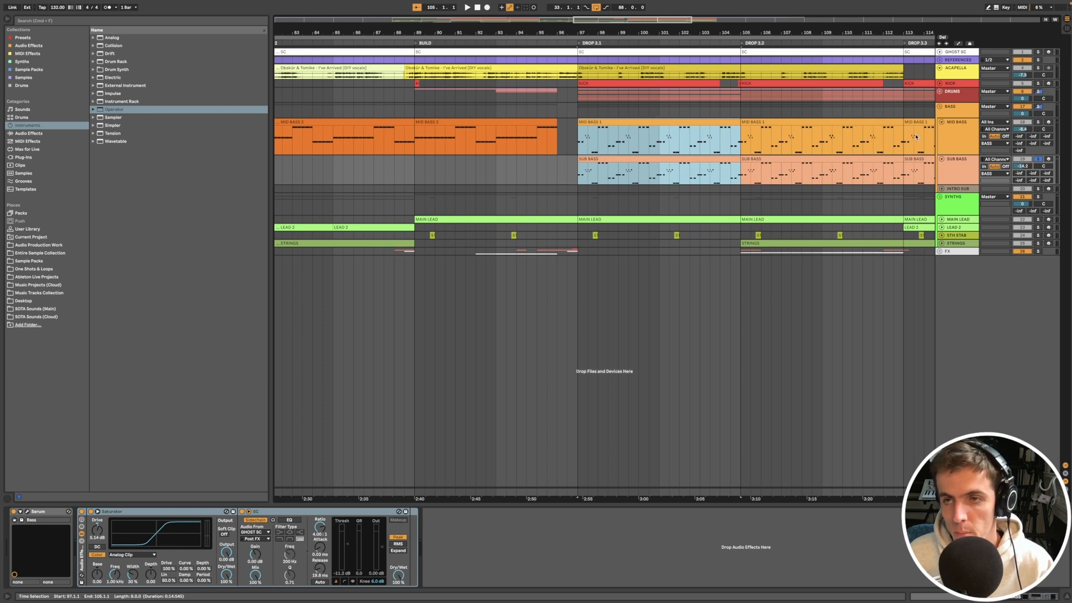
pyautogui.click(1038, 123)
pyautogui.press('space')
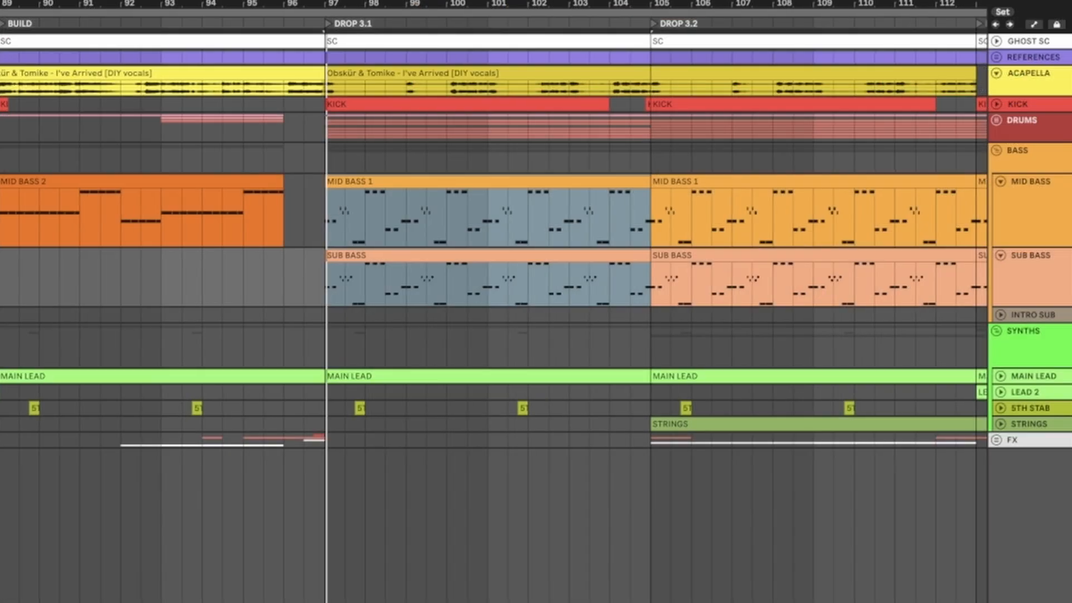
pyautogui.click(968, 111)
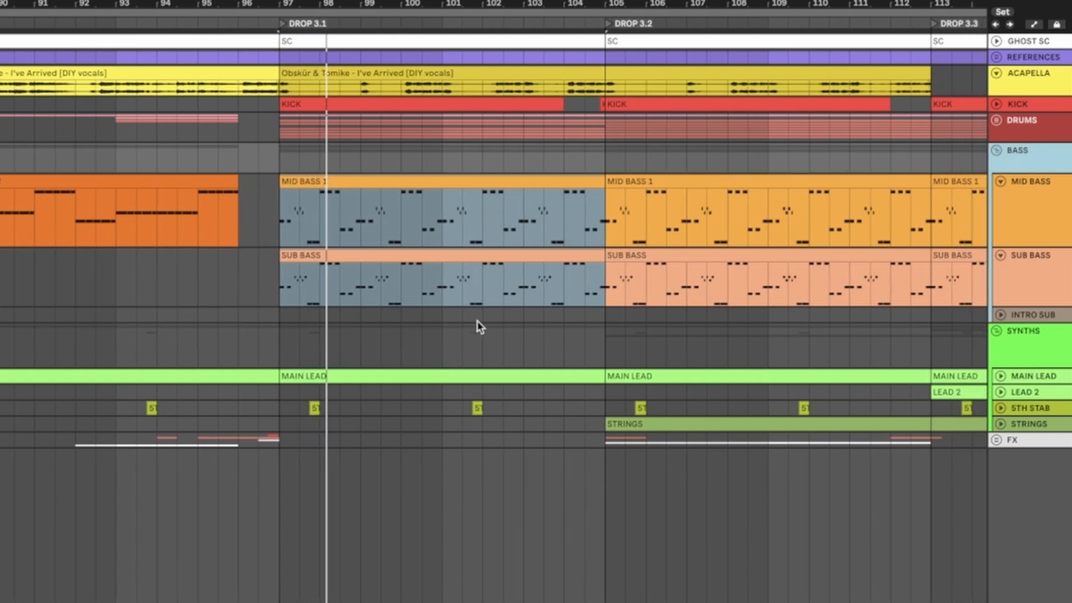
pyautogui.scroll(-4, 477, 321)
pyautogui.scroll(10, 343, 311)
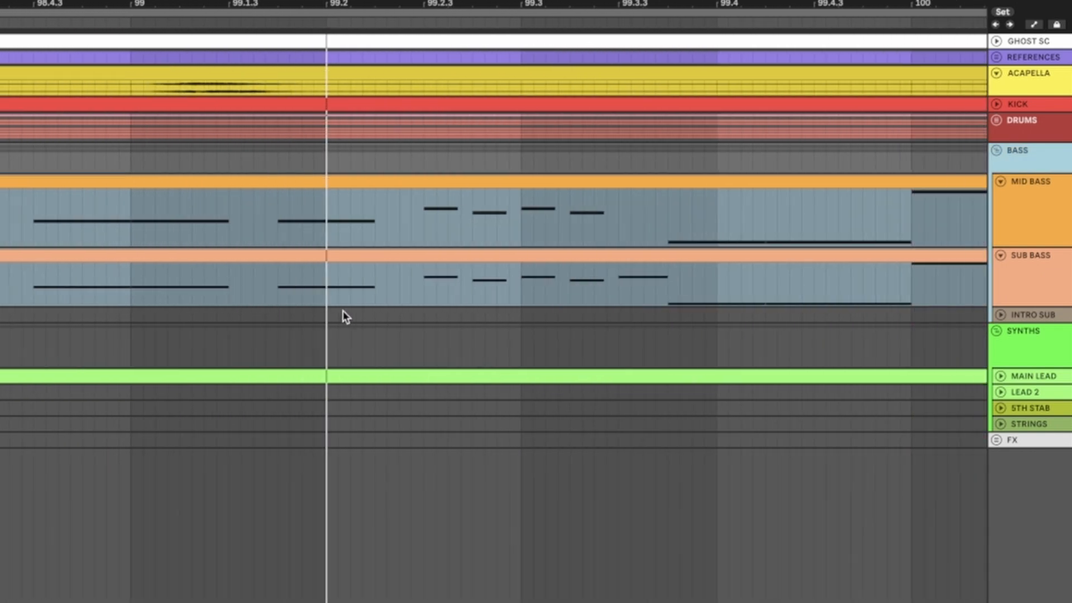
pyautogui.scroll(-8, 369, 300)
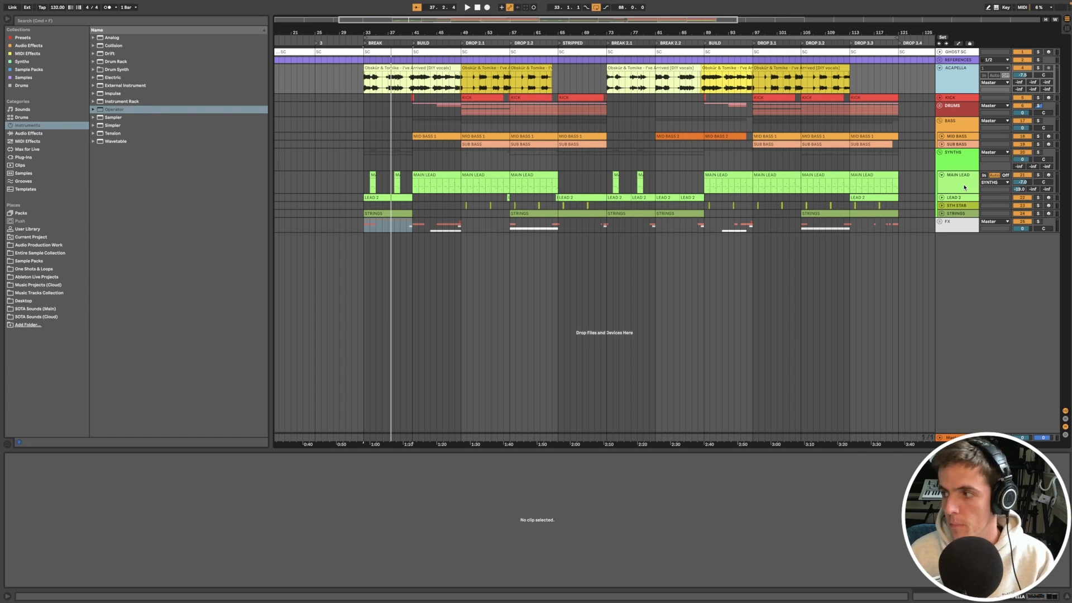
# Step: Select the MAIN LEAD clip in Drop 3.1 and examine its Serum oscillator, unison detune and portamento settings
pyautogui.click(719, 177)
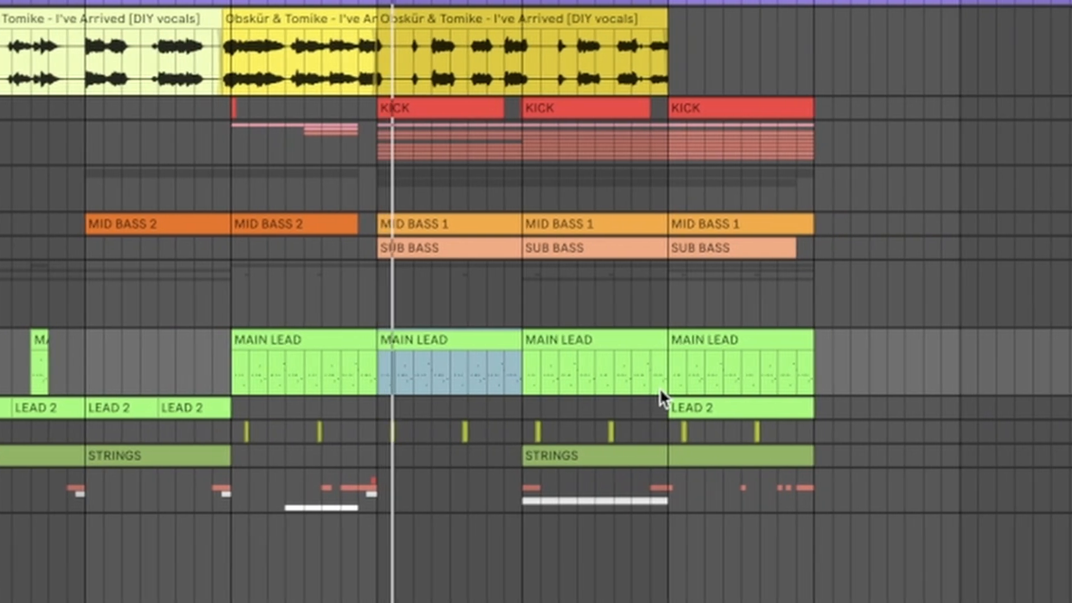
pyautogui.hscroll(-4, 632, 496)
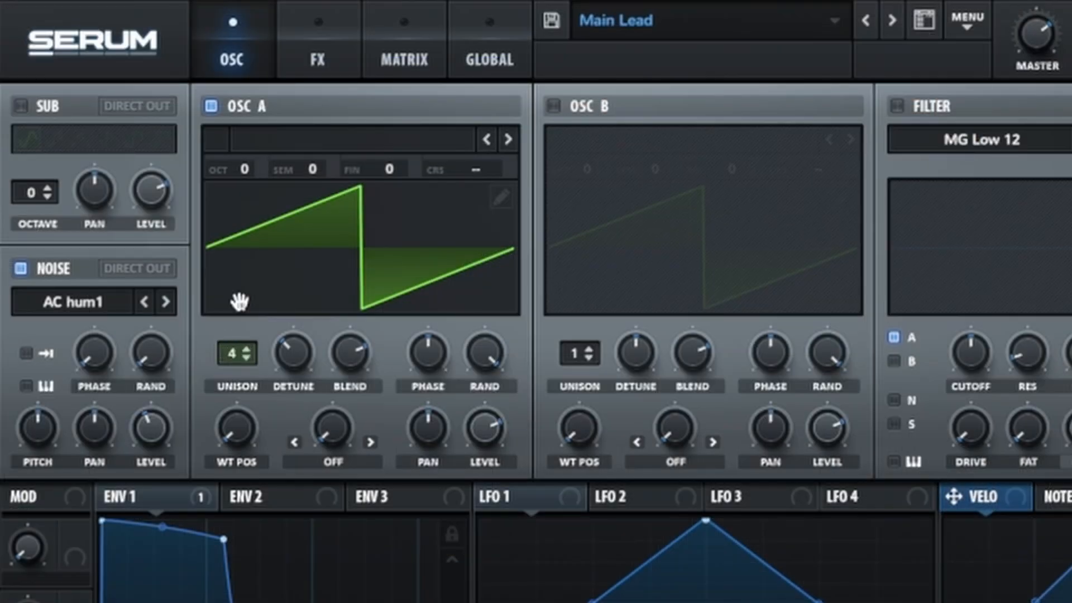
pyautogui.moveTo(295, 359); pyautogui.dragTo(274, 328)
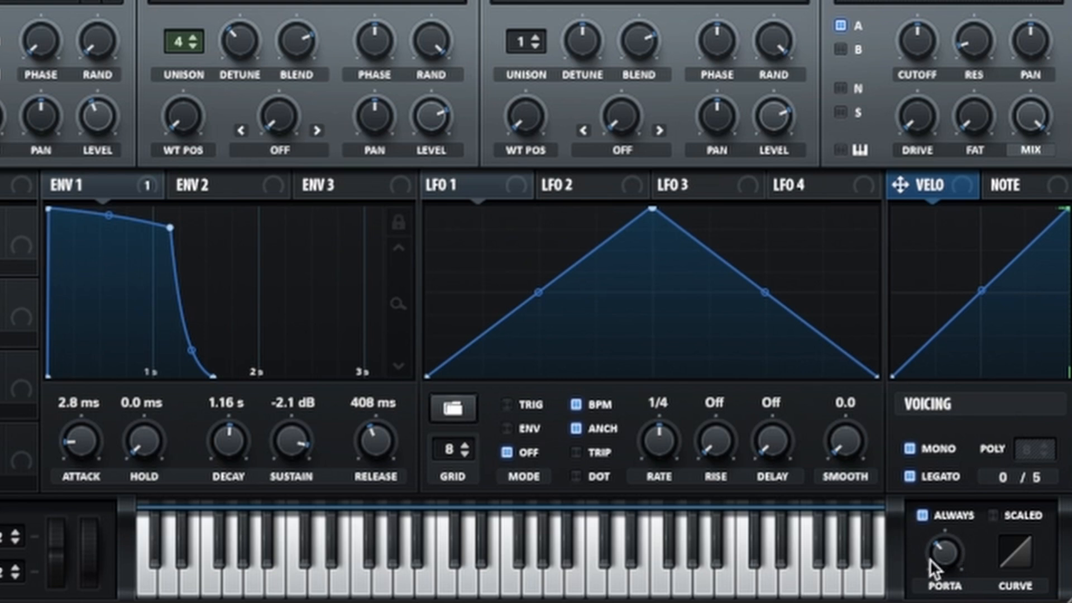
pyautogui.moveTo(930, 559)
pyautogui.mouseDown()
pyautogui.moveTo(928, 408)
pyautogui.moveTo(934, 558)
pyautogui.mouseUp()
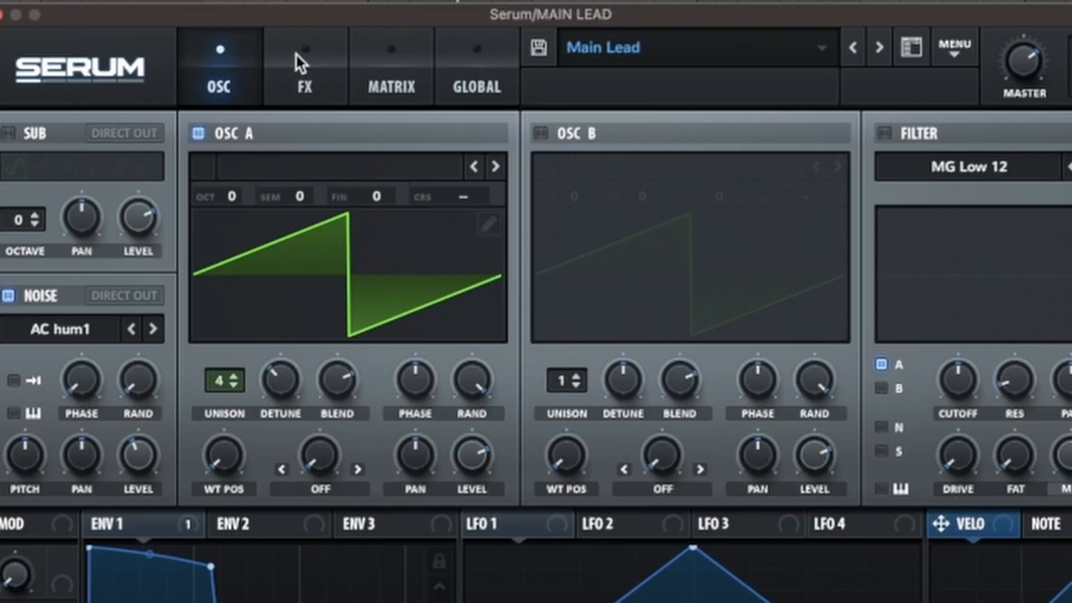
# Step: Examine the Serum effects of the Main Lead patch, including Hyper/Dimension, Distortion, Reverb and EQ
pyautogui.click(558, 146)
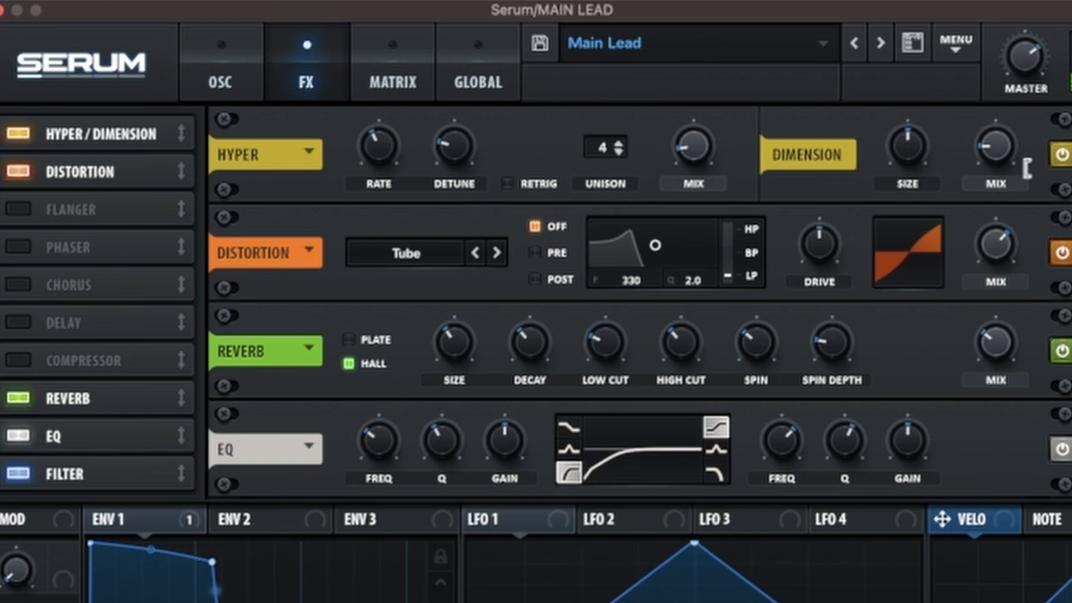
pyautogui.moveTo(1026, 168); pyautogui.dragTo(1026, 89)
pyautogui.scroll(-1, 326, 360)
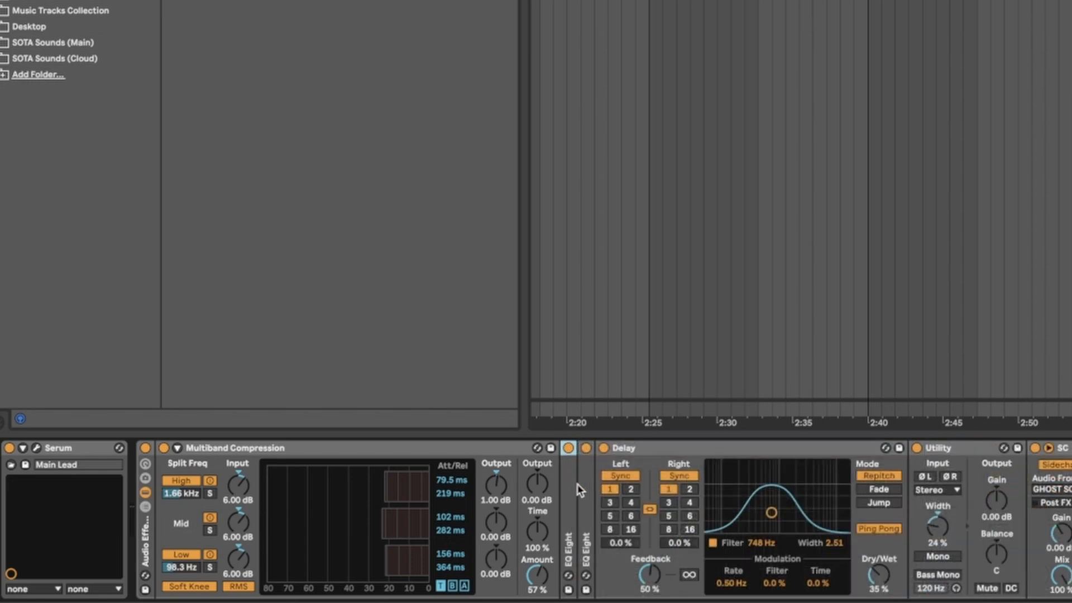
# Step: Fold away the EQ Eight in the MAIN LEAD device chain and compare the lead with the Delay off and on
pyautogui.doubleClick(584, 489)
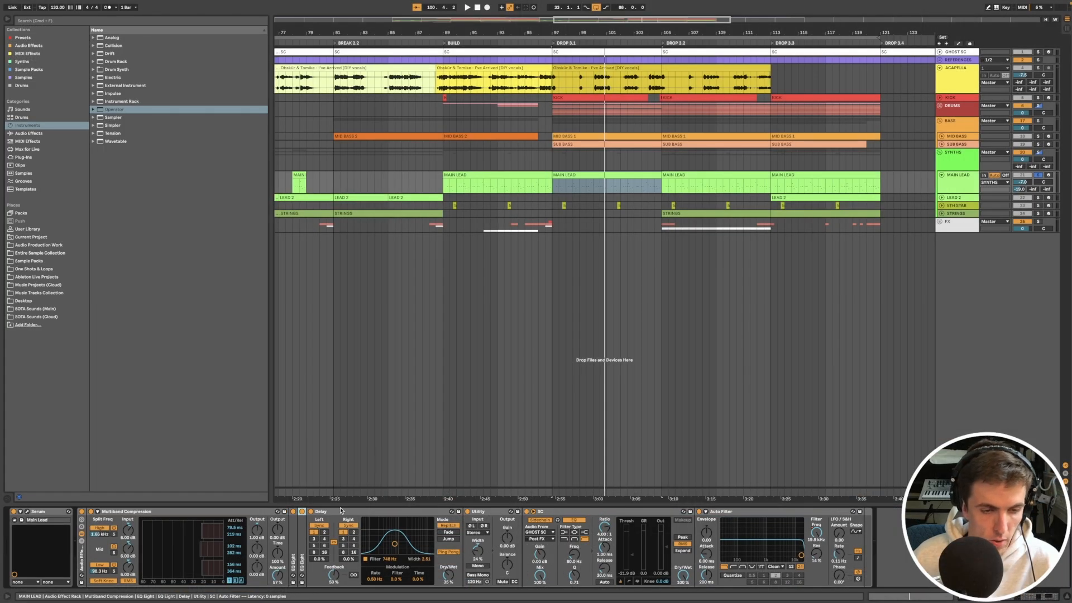
pyautogui.click(342, 511)
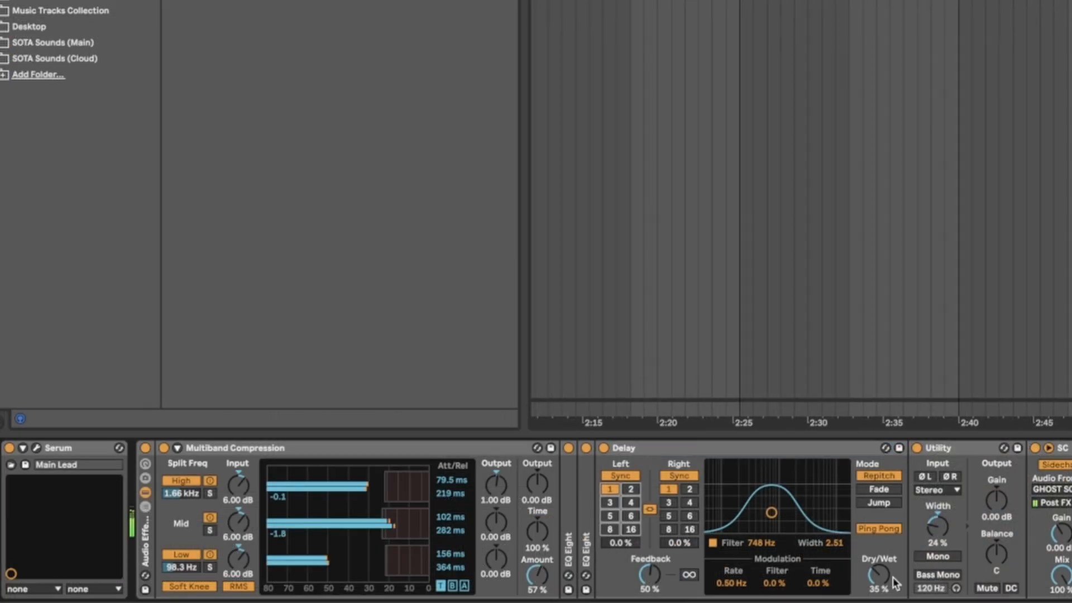
pyautogui.press('0')
pyautogui.press('0')
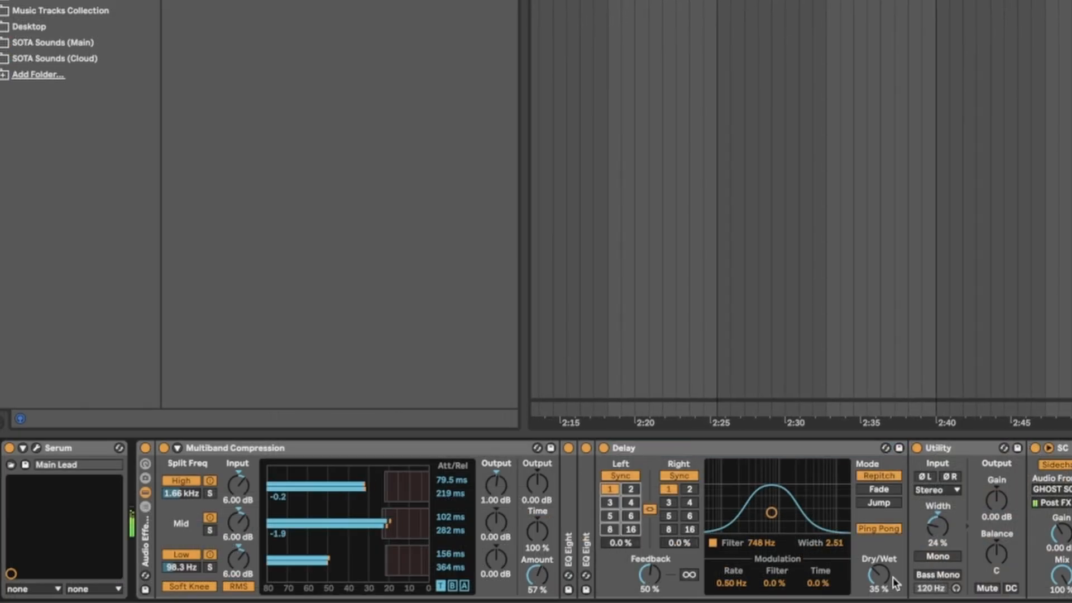
pyautogui.click(788, 448)
pyautogui.press('space')
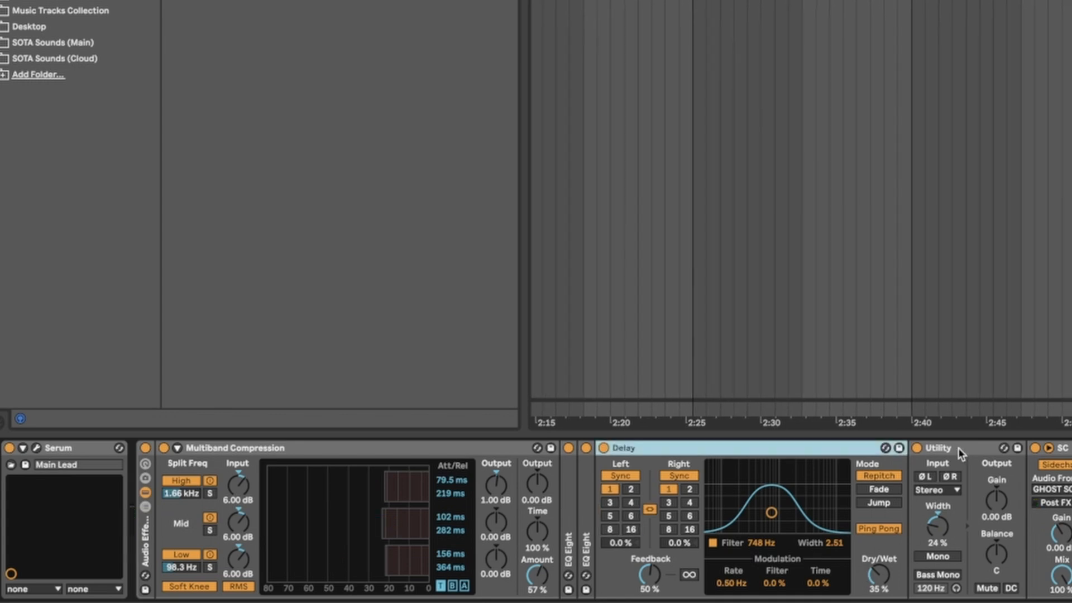
# Step: Play back the MAIN LEAD and compare its stereo width with the Utility off and on
pyautogui.click(958, 448)
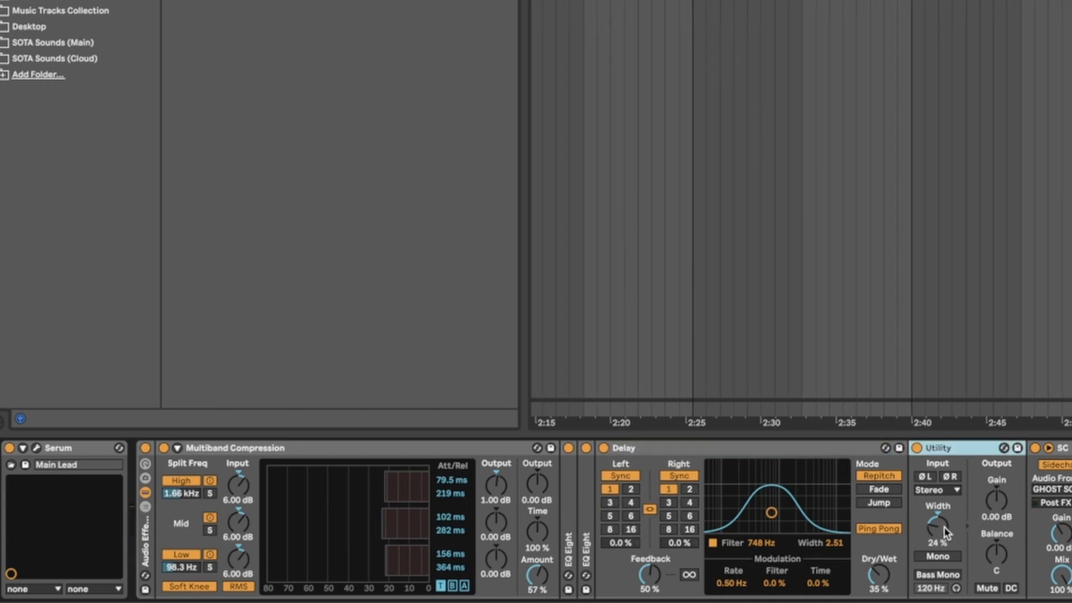
pyautogui.press('space')
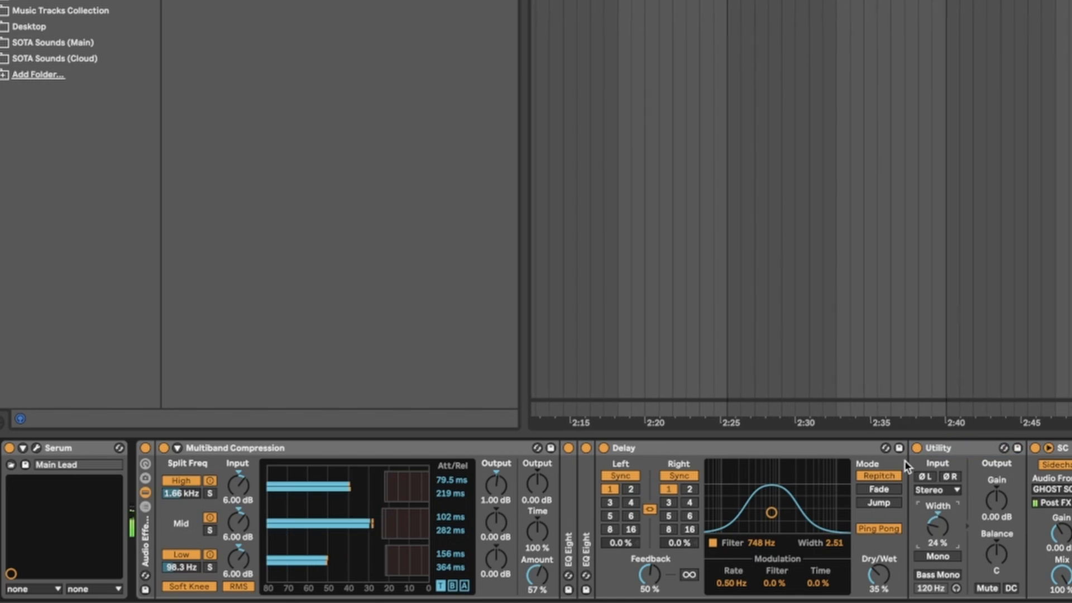
pyautogui.click(916, 448)
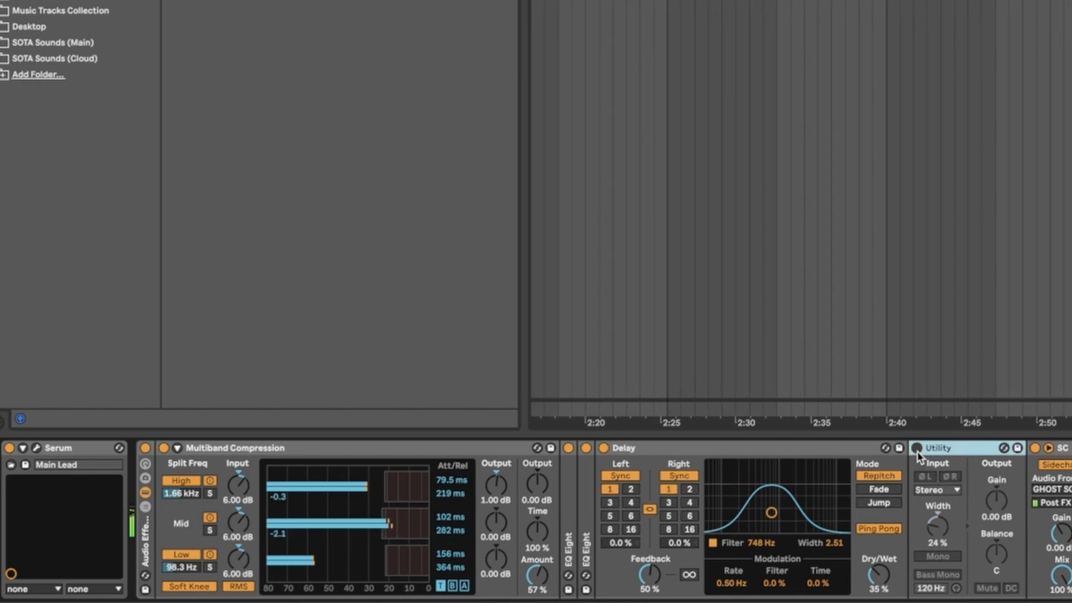
pyautogui.click(917, 448)
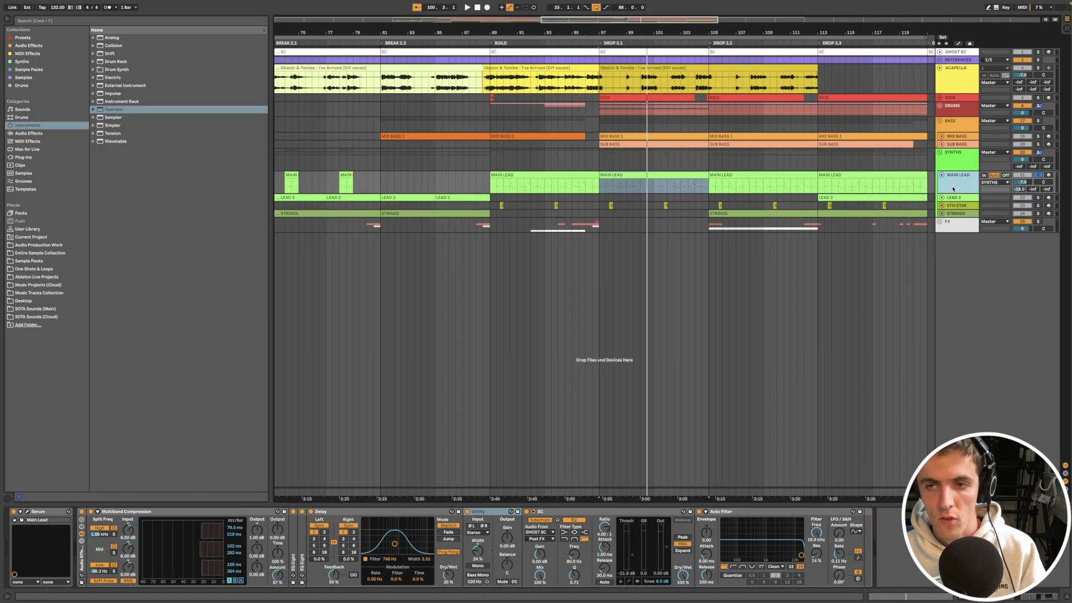
# Step: Open the notes of the Drop 3.1 MAIN LEAD clip and deactivate the notes above and below the repeated pitch in the opening bars
pyautogui.click(640, 175)
pyautogui.doubleClick(641, 175)
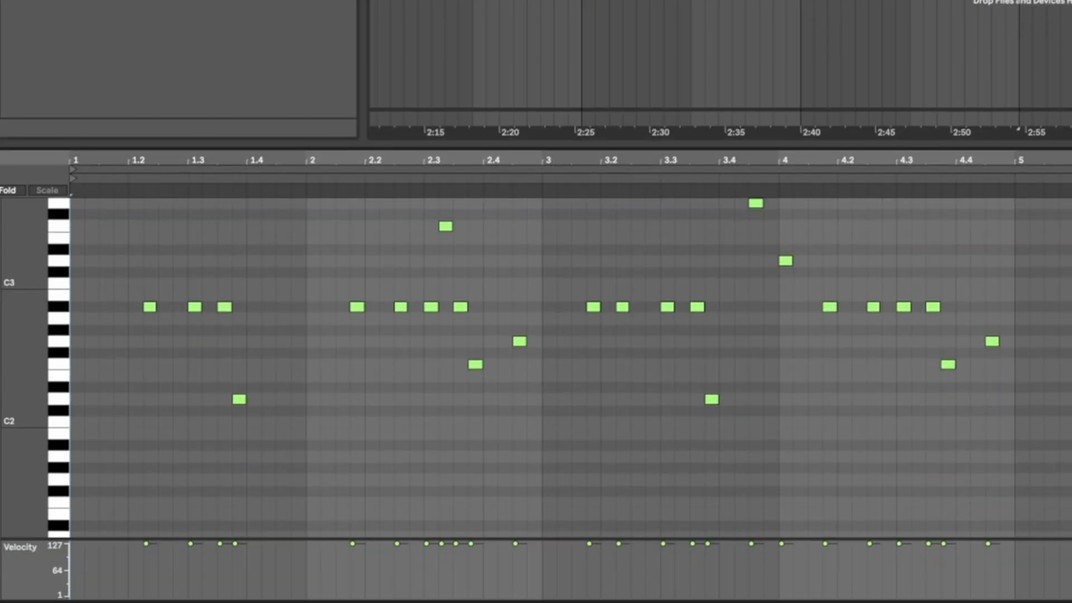
pyautogui.moveTo(33, 303); pyautogui.dragTo(34, 349)
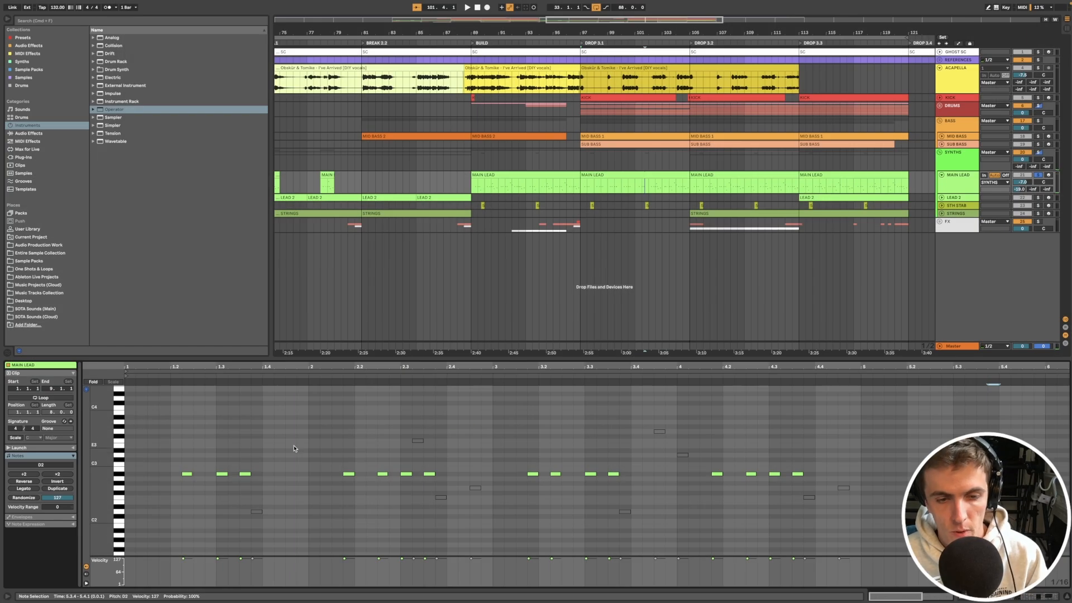
pyautogui.hscroll(-3, 505, 248)
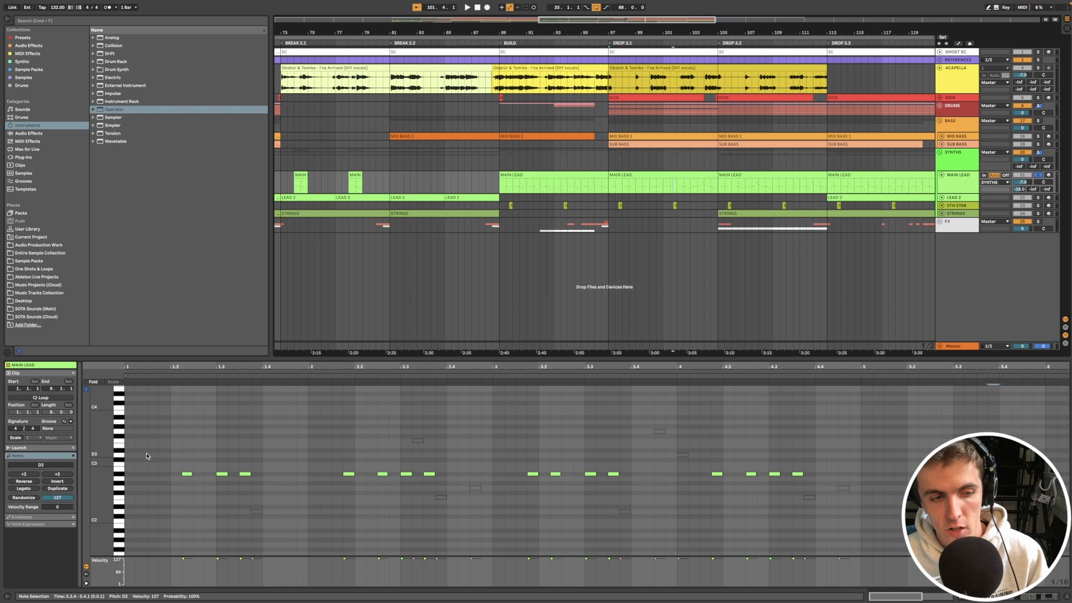
# Step: Play back the MAIN LEAD in Drop 3.1 with its outlying opening notes silenced, and select the deactivated low note in the first bar
pyautogui.moveTo(101, 472); pyautogui.dragTo(149, 469)
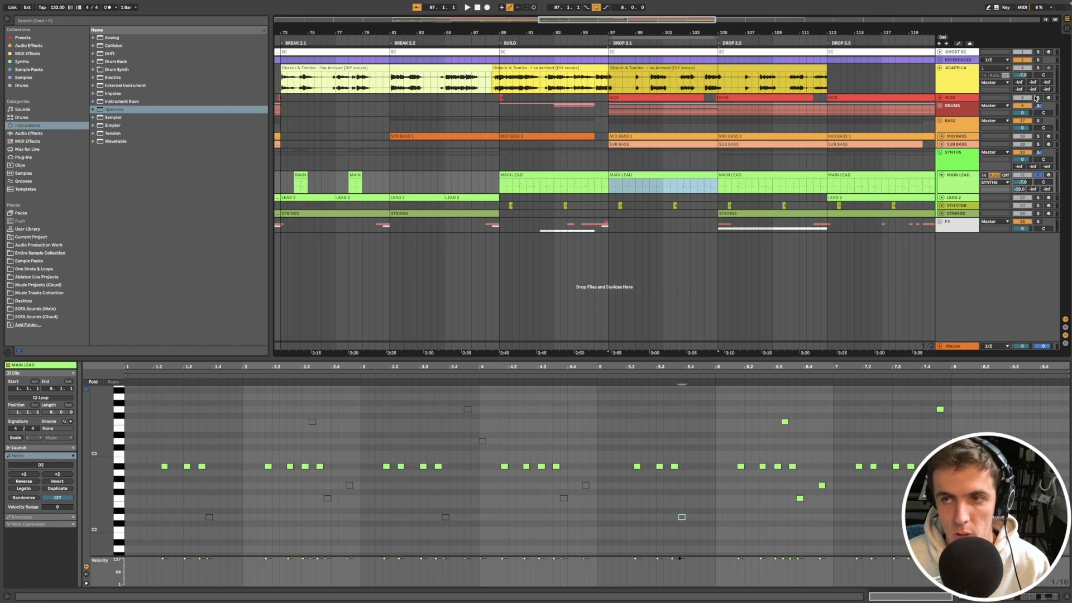
pyautogui.click(529, 252)
pyautogui.press('space')
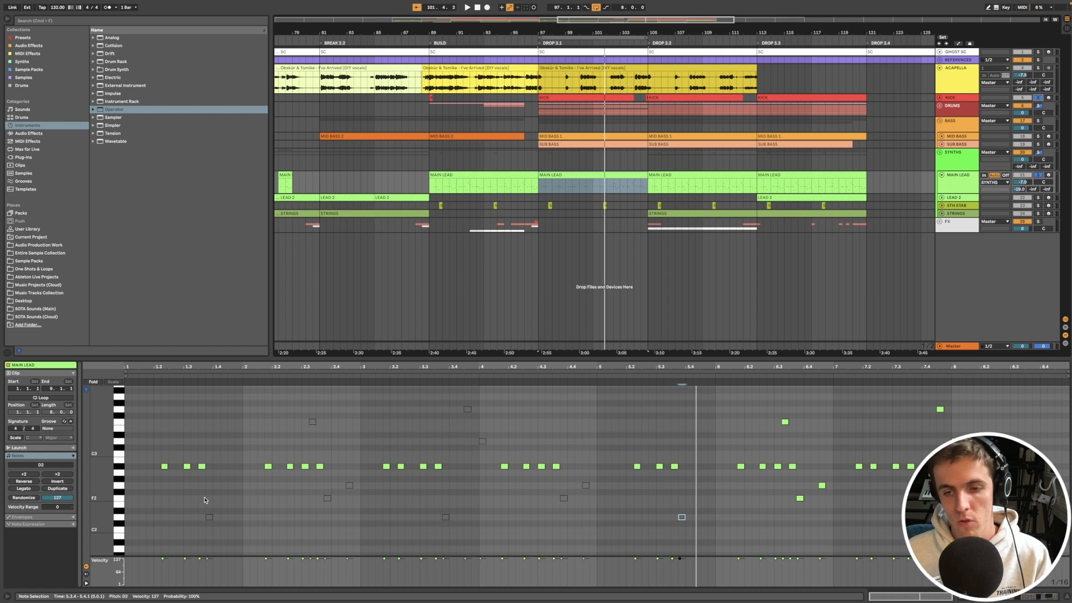
pyautogui.moveTo(200, 498); pyautogui.dragTo(233, 542)
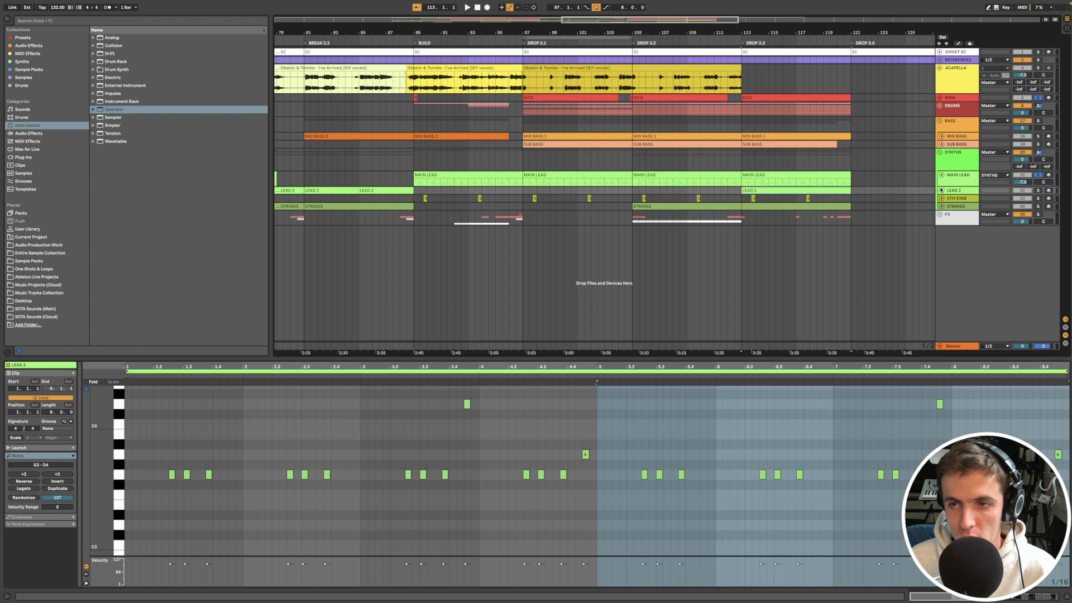
# Step: Unfold the LEAD 2 track, select its clip in the first Break, and play it back
pyautogui.click(942, 191)
pyautogui.hscroll(-5, 815, 192)
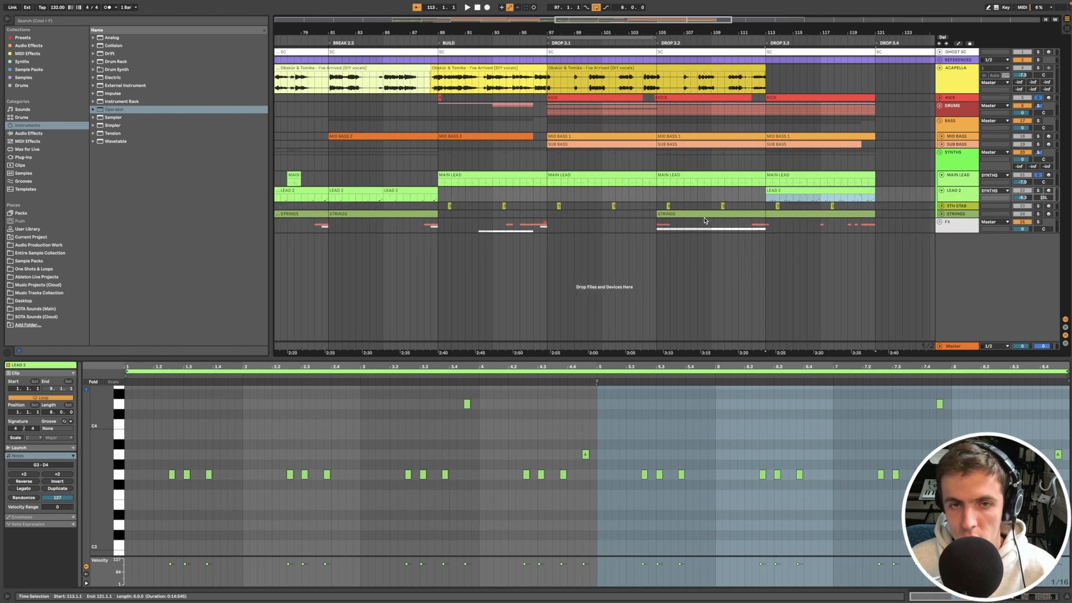
pyautogui.scroll(-5, 815, 192)
pyautogui.click(406, 190)
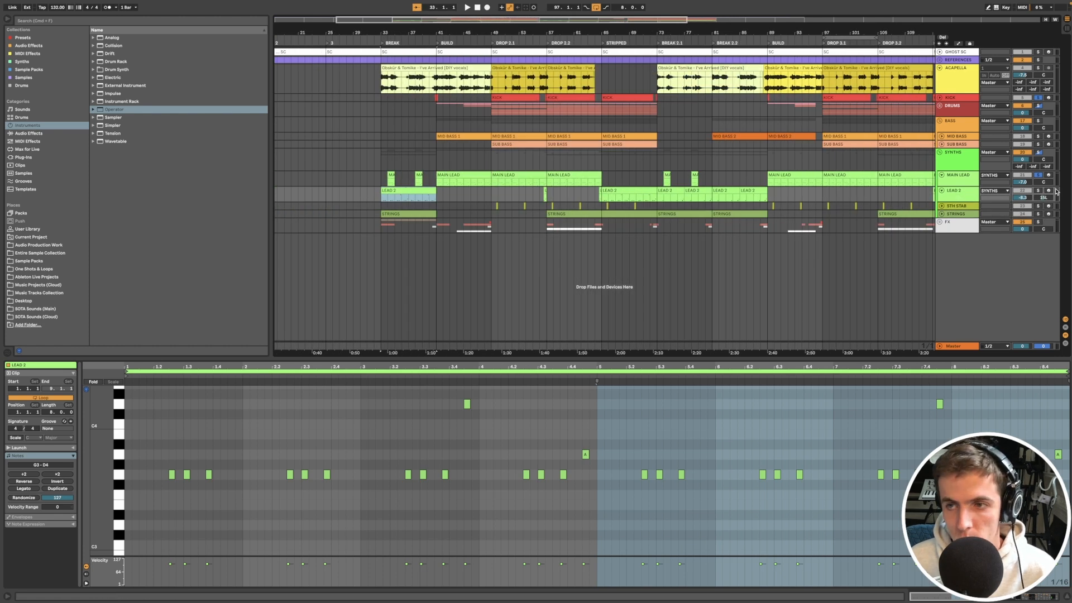
pyautogui.press('space')
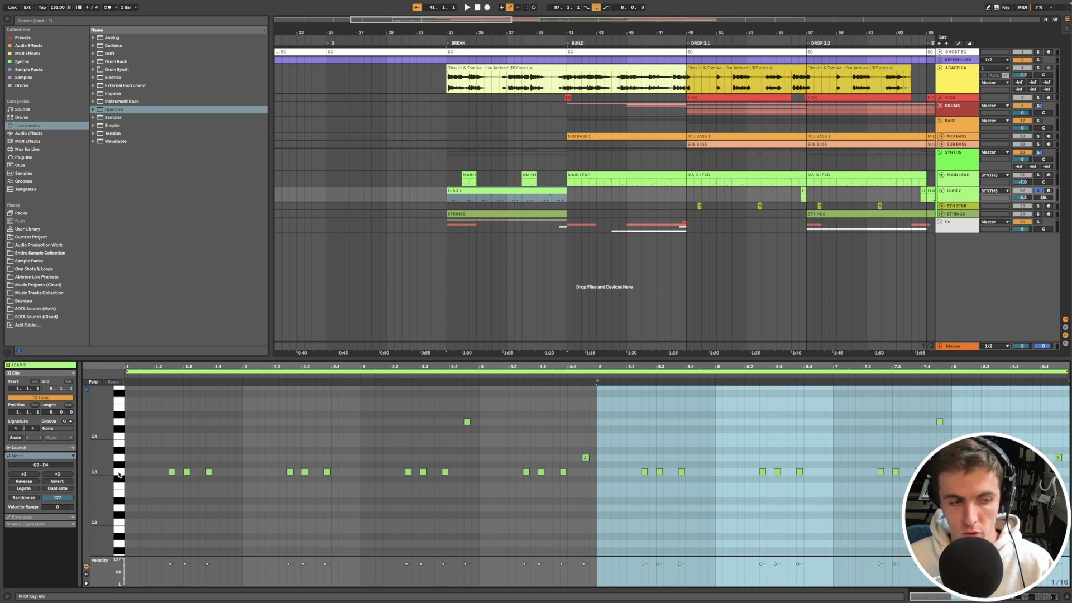
# Step: Examine the repeated G3 notes of the LEAD 2 clip, and select the higher notes ending its third and fourth bars
pyautogui.scroll(5, 177, 472)
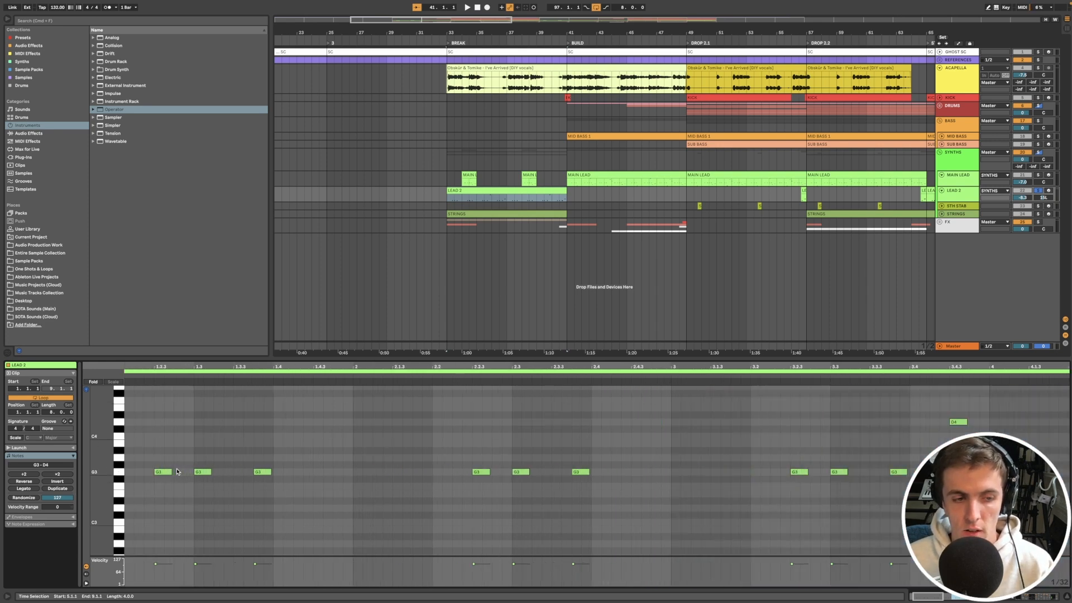
pyautogui.scroll(-5, 177, 472)
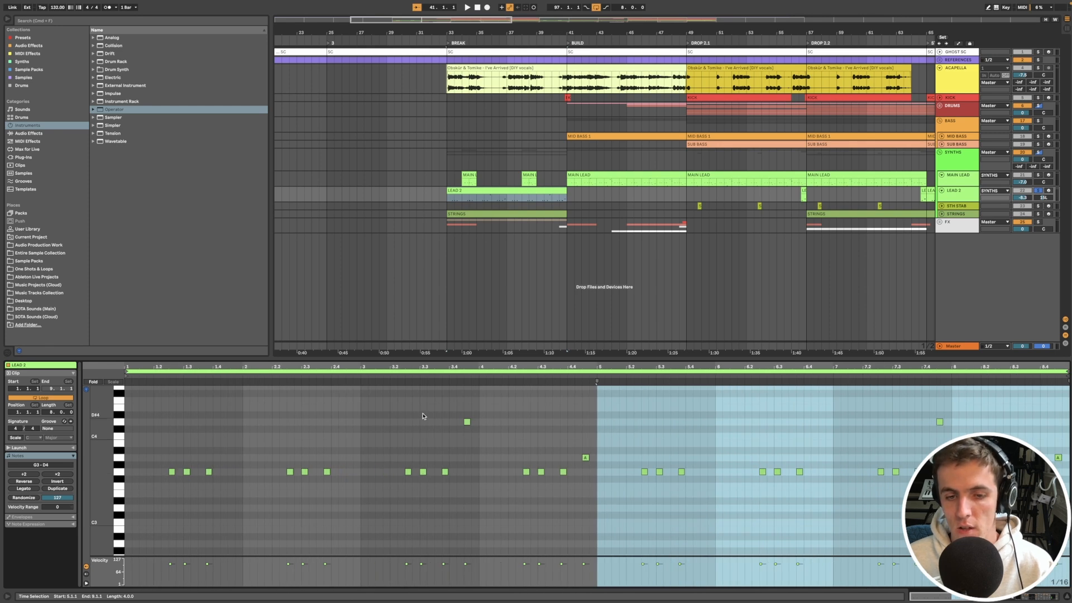
pyautogui.moveTo(450, 414); pyautogui.dragTo(478, 432)
pyautogui.moveTo(576, 434); pyautogui.dragTo(607, 469)
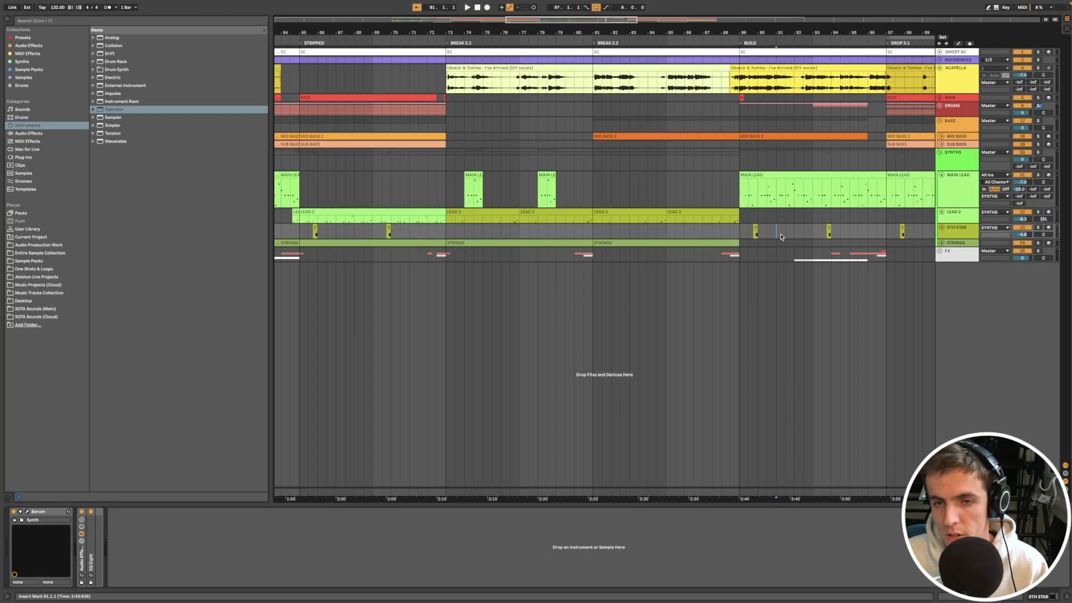
pyautogui.scroll(5, 782, 237)
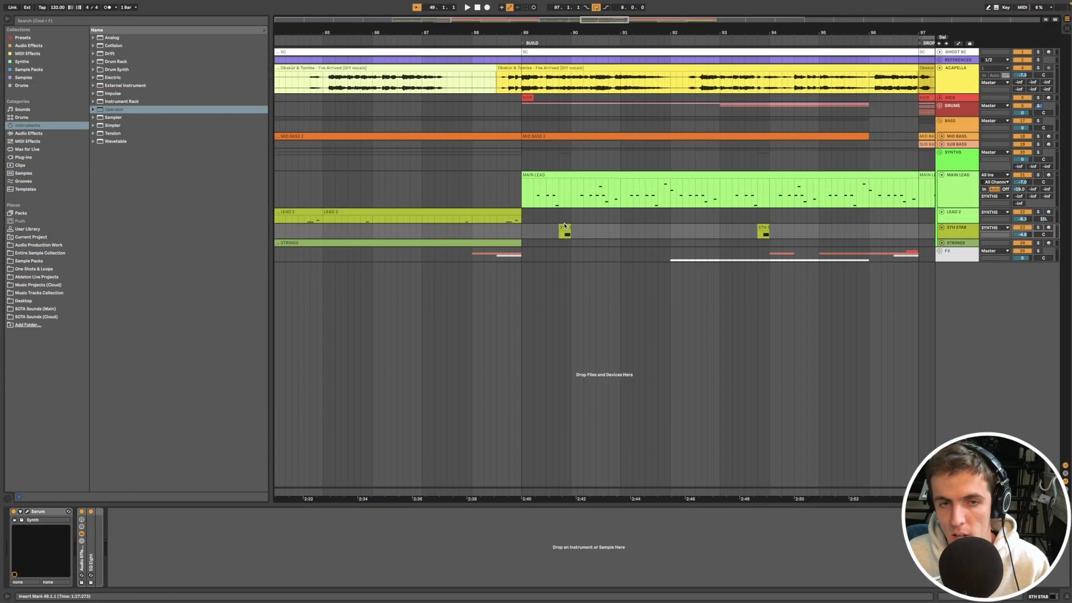
# Step: Select the first 5TH STAB clip in the second Build, at bar 89.4, and examine its position against the MAIN LEAD
pyautogui.click(566, 232)
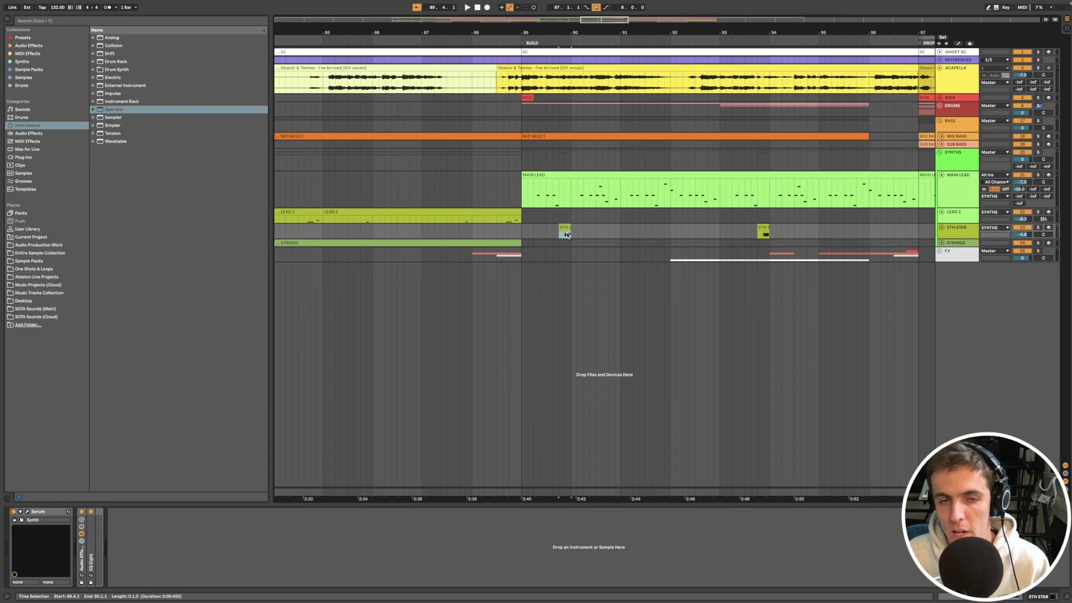
pyautogui.scroll(5, 567, 235)
pyautogui.click(550, 233)
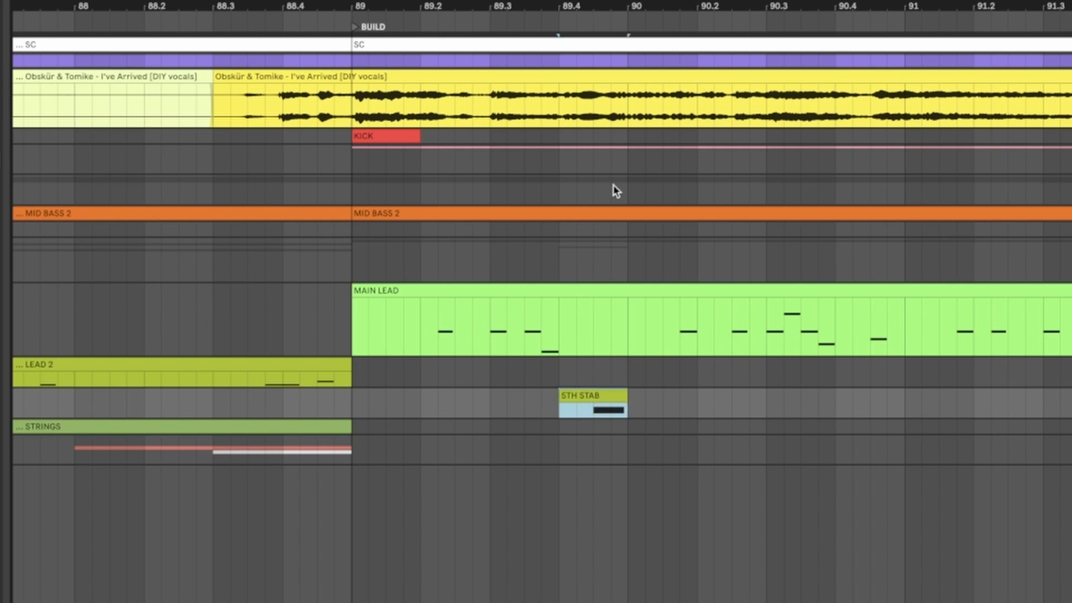
# Step: Examine how the opening MAIN LEAD notes of Drop 3.2 lead into the 5TH STAB at bar 105.4, selecting each passage
pyautogui.scroll(-5, 650, 459)
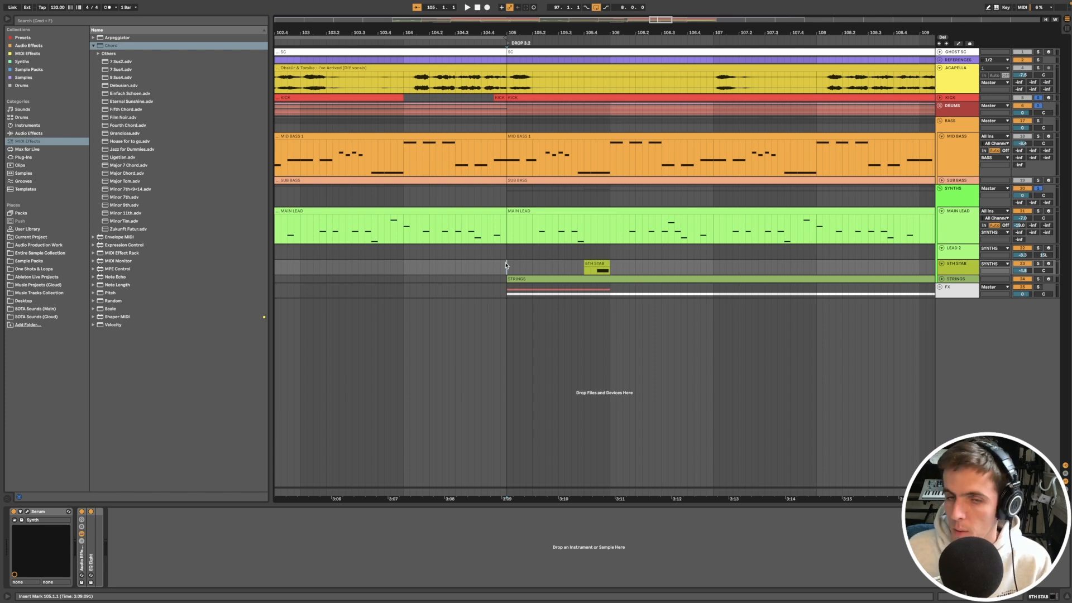
pyautogui.click(510, 164)
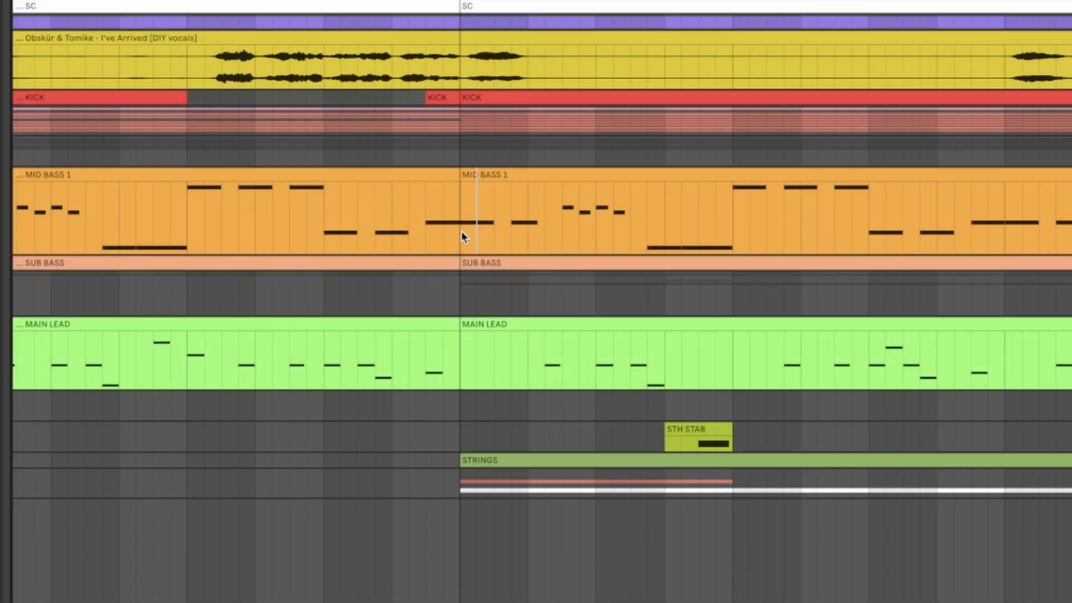
pyautogui.moveTo(462, 231); pyautogui.dragTo(581, 235)
pyautogui.moveTo(546, 363); pyautogui.dragTo(631, 369)
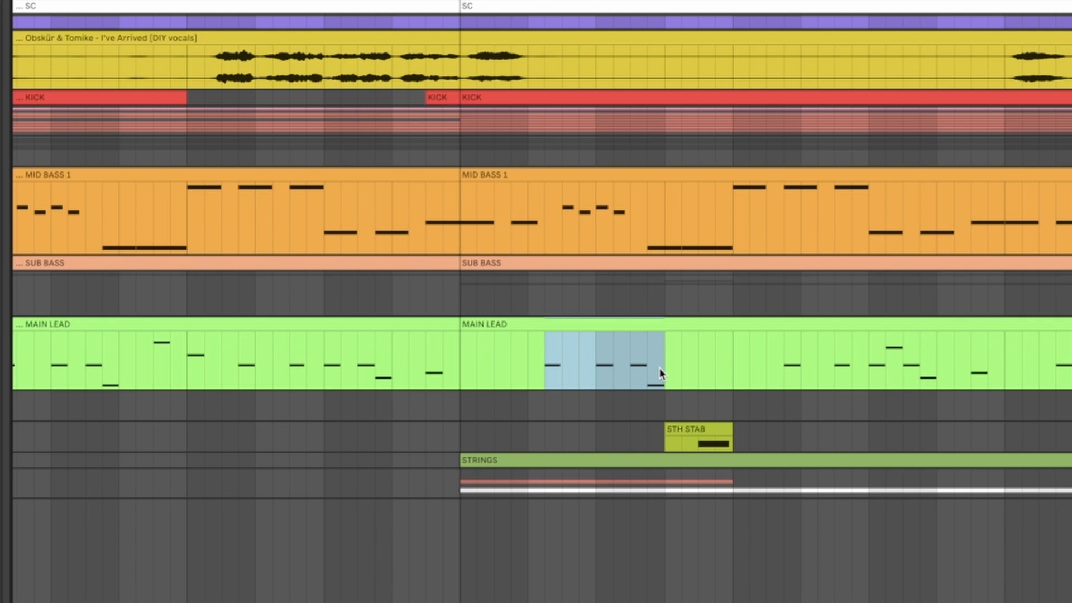
pyautogui.moveTo(664, 416); pyautogui.dragTo(732, 408)
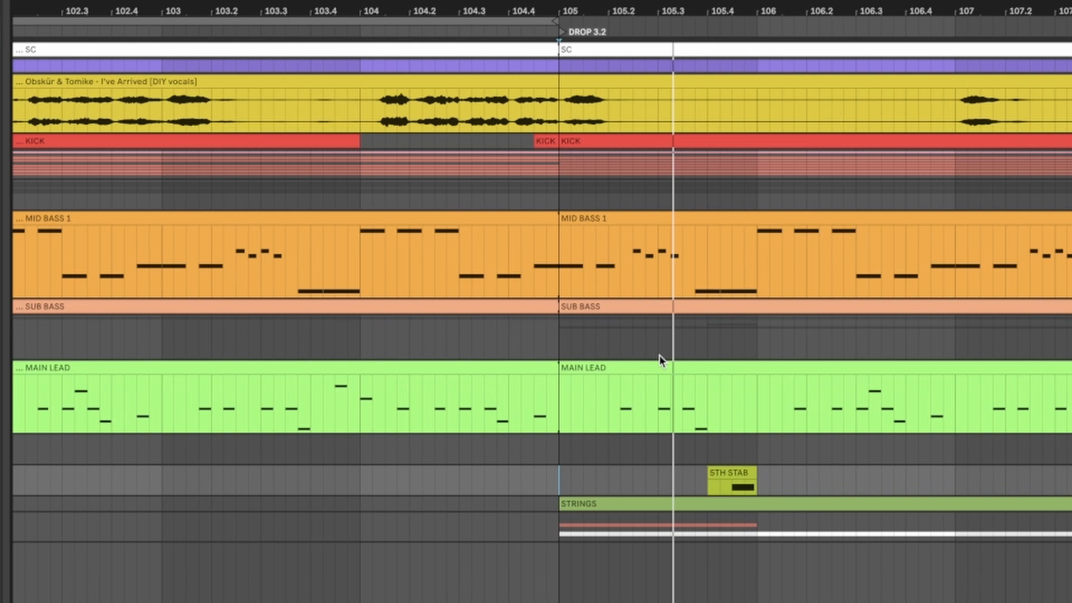
# Step: Play back the MAIN LEAD and 5TH STAB in Drop 3.2, and find the stab's LD Power 5ths [FP] preset in Serum
pyautogui.scroll(5, 659, 355)
pyautogui.scroll(-10, 658, 355)
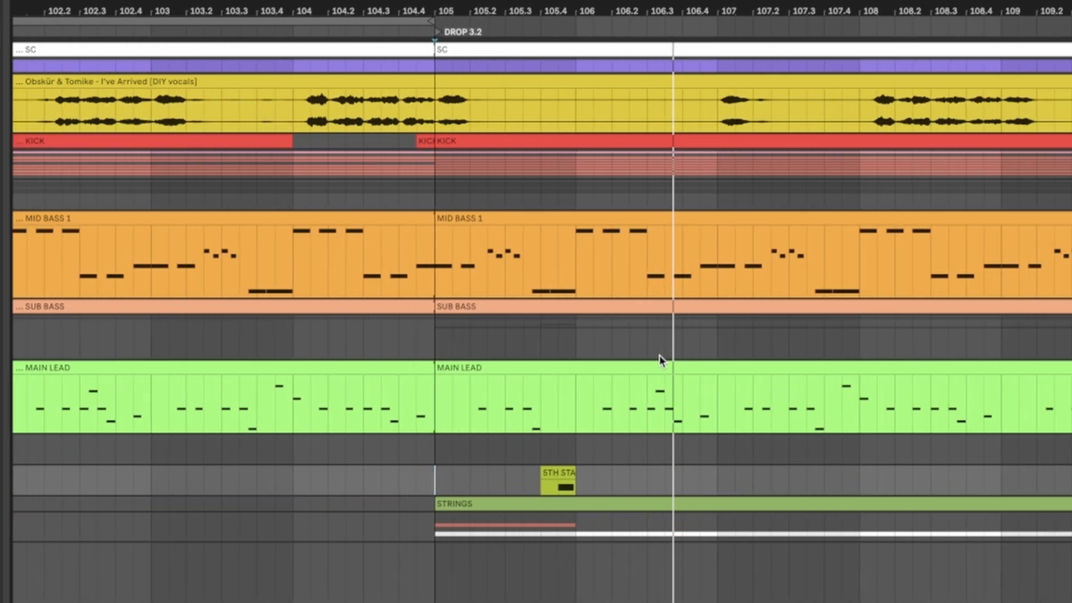
pyautogui.scroll(5, 659, 355)
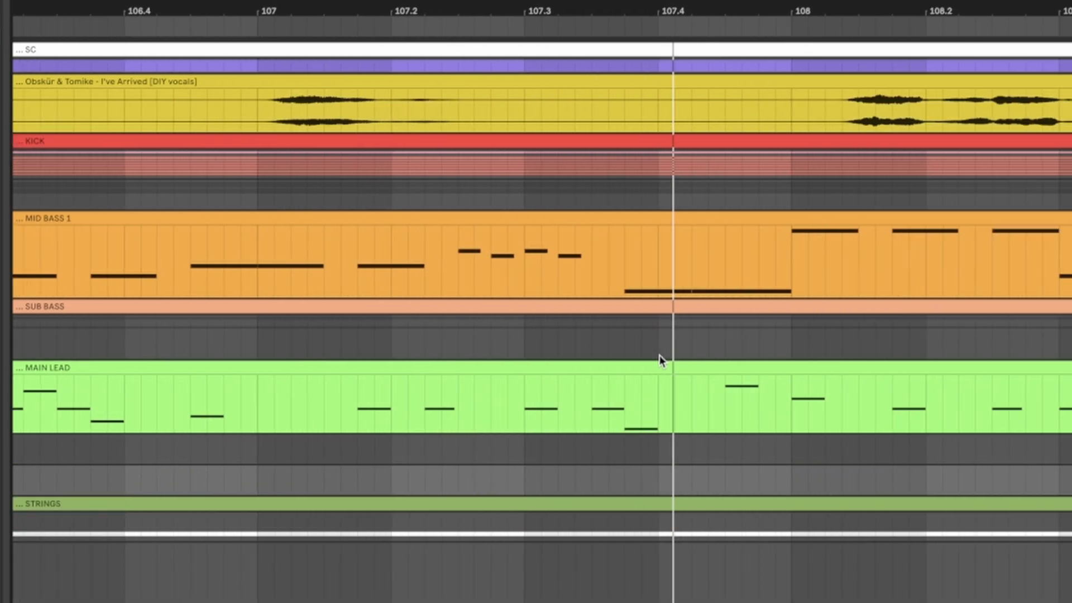
pyautogui.scroll(-6, 653, 361)
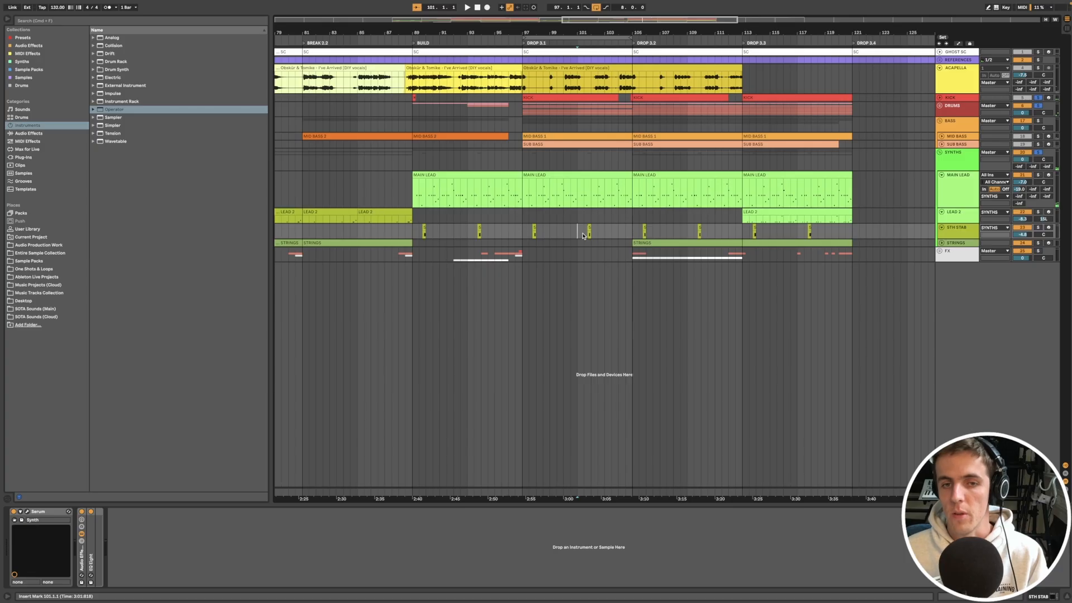
pyautogui.click(955, 229)
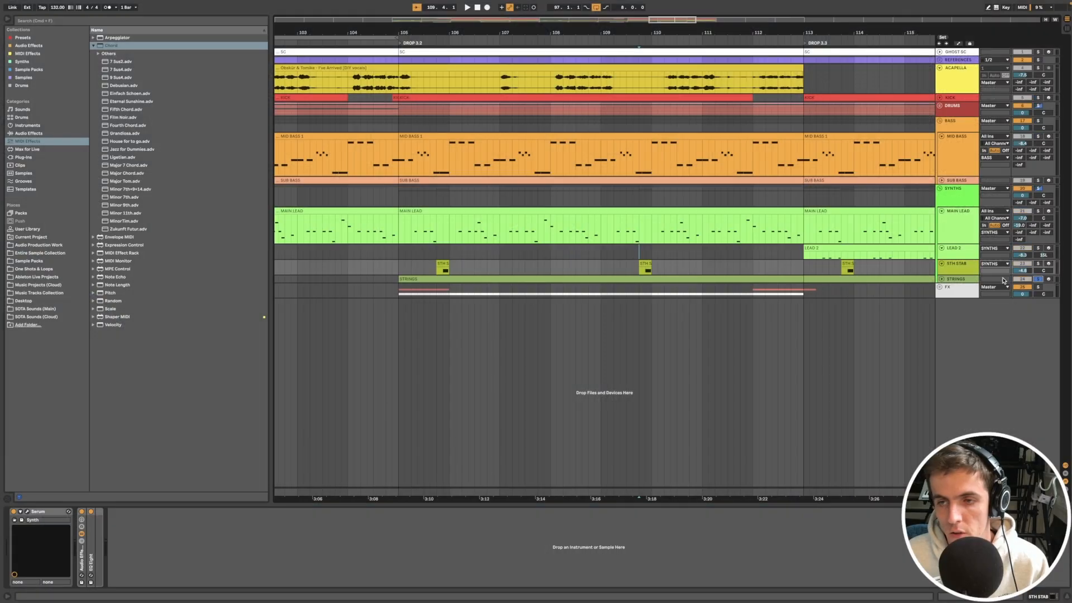
# Step: Select the STRINGS track with its reverb and sidechain effects, play it back, and open its clip from the second Break
pyautogui.click(1003, 280)
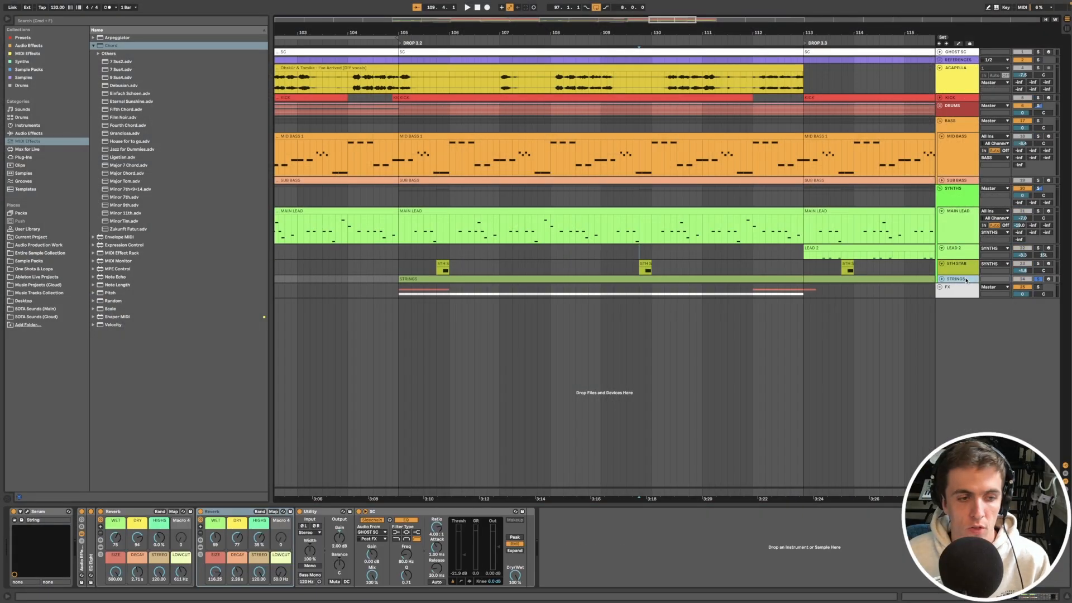
pyautogui.press('space')
pyautogui.click(778, 337)
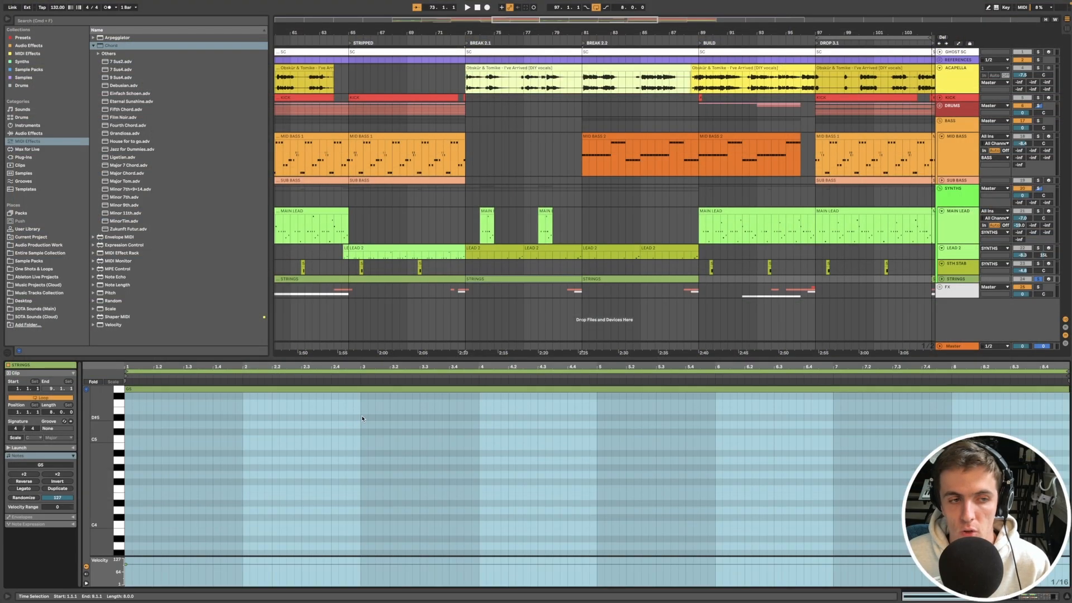
# Step: Switch from the clip notes to the device view, and review the effect chains of the SYNTHS group and MAIN LEAD
pyautogui.click(1066, 596)
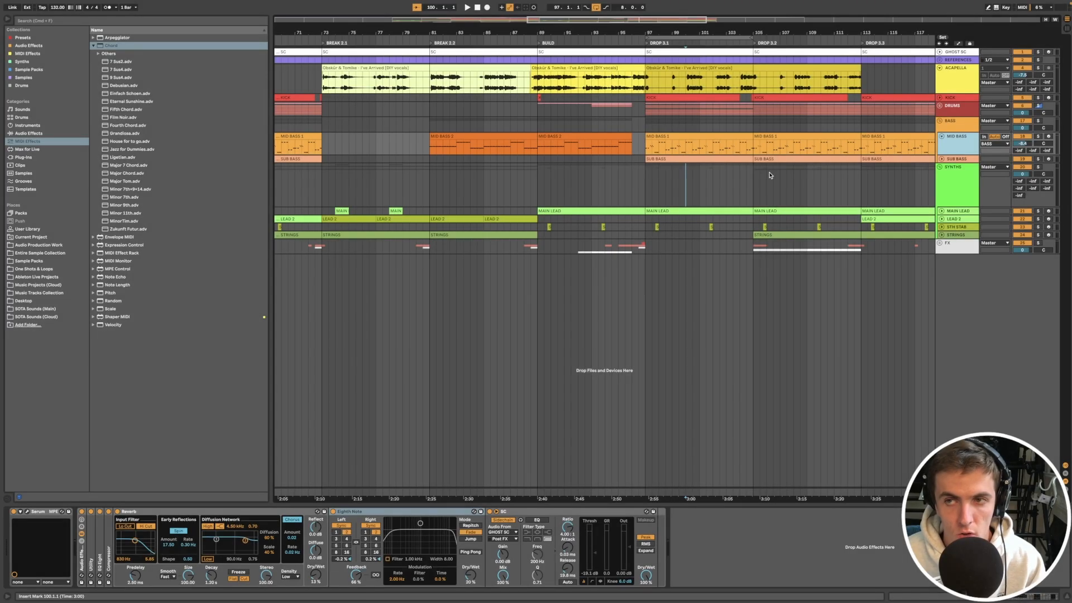
pyautogui.click(639, 185)
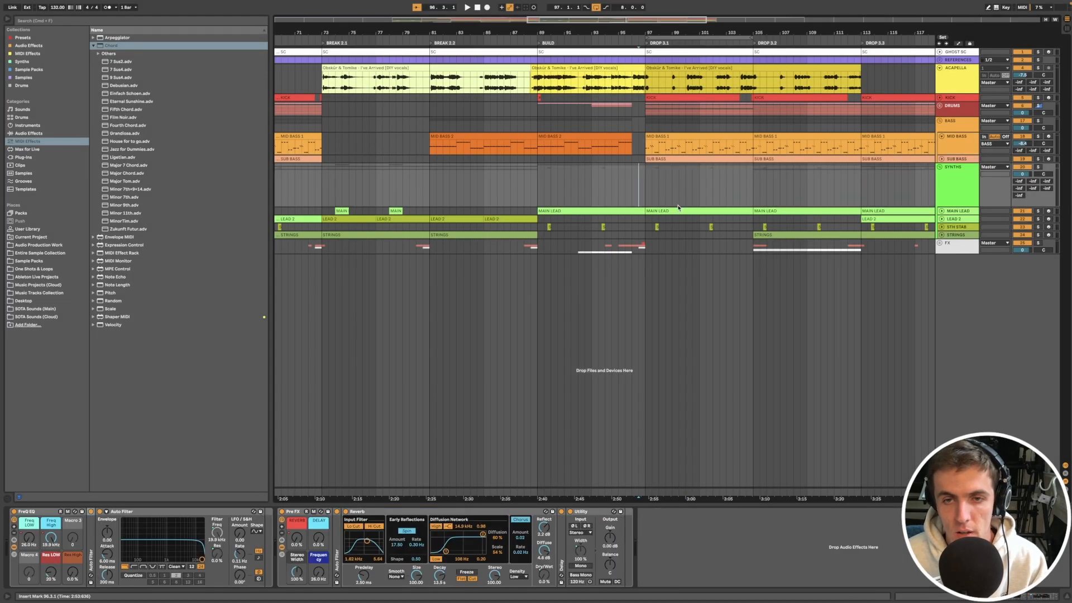
pyautogui.click(681, 211)
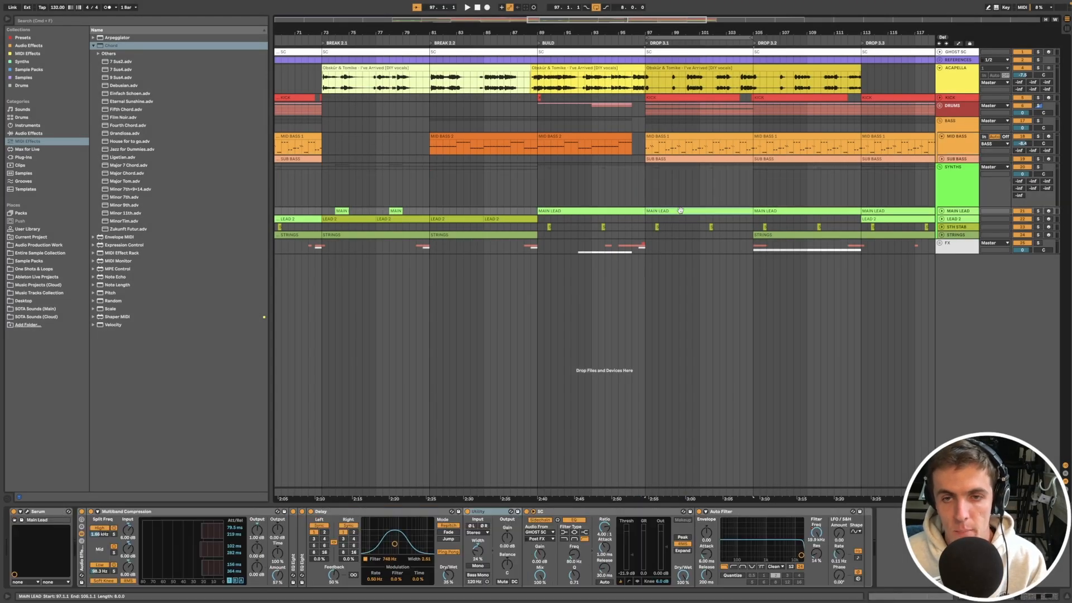
# Step: Select and unfold the KICK track, and examine its sample and the clip pattern in Drop 3.1
pyautogui.click(952, 97)
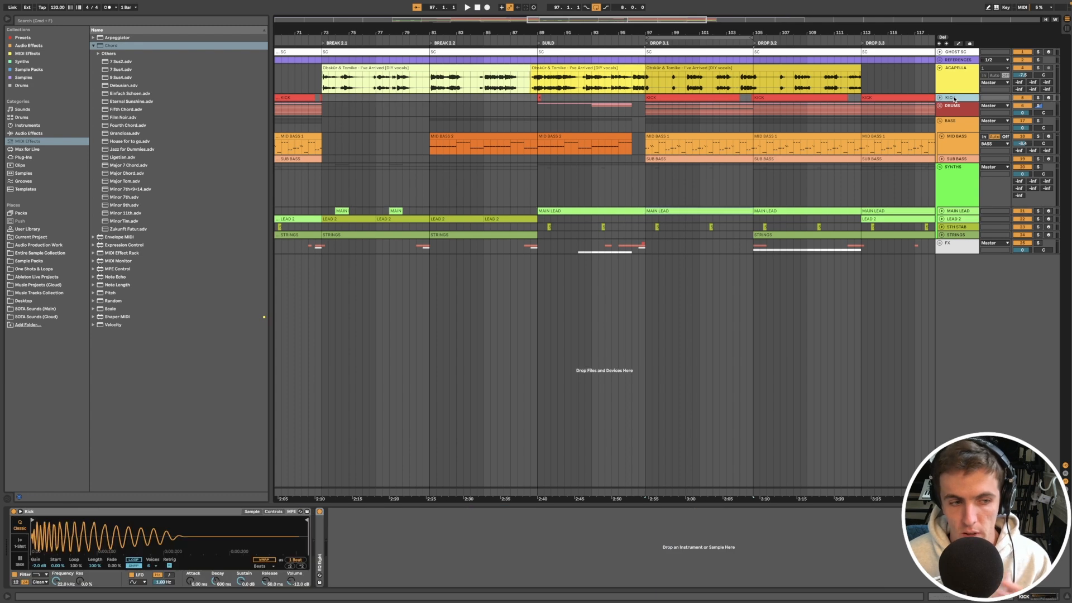
pyautogui.click(862, 128)
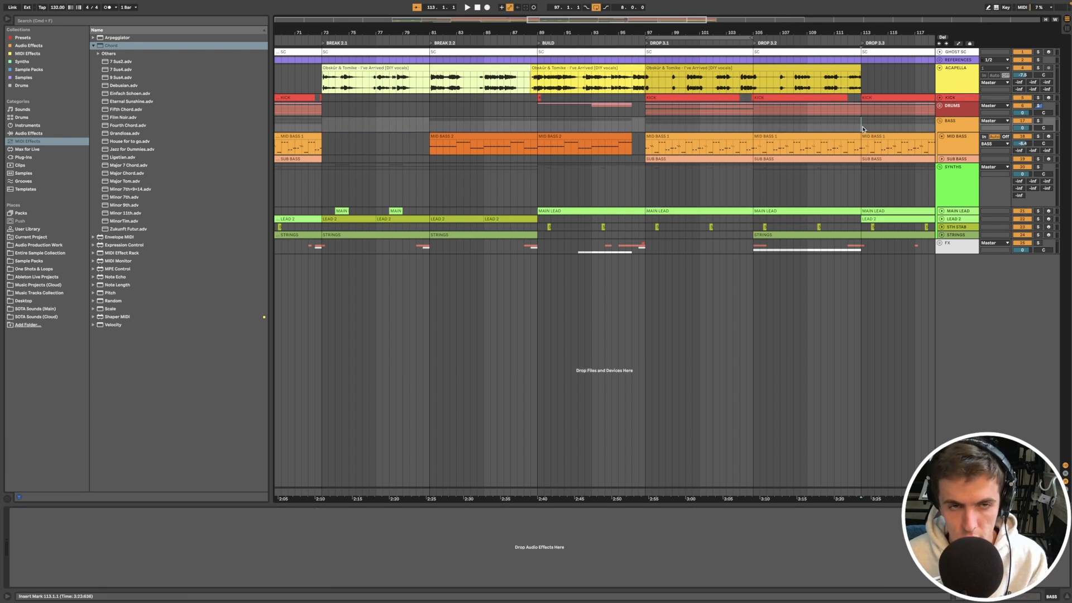
pyautogui.click(942, 99)
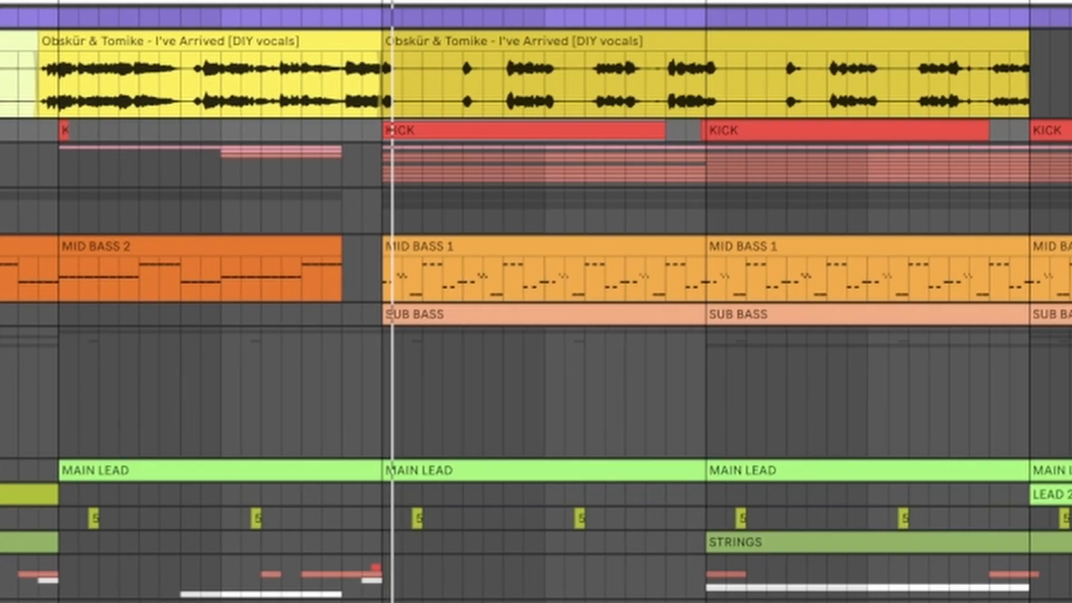
pyautogui.press('u')
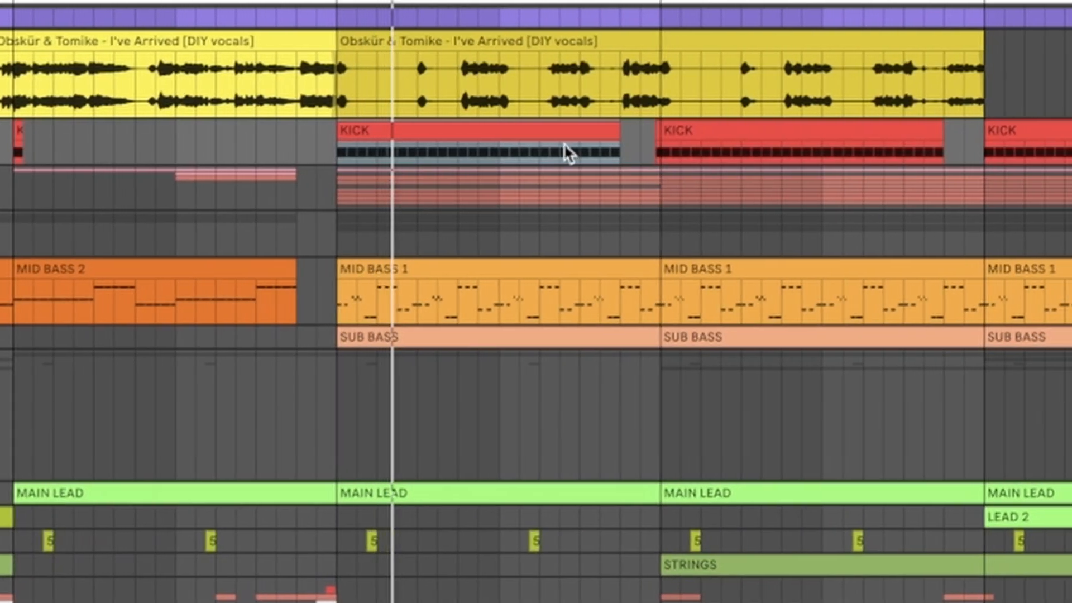
pyautogui.doubleClick(536, 132)
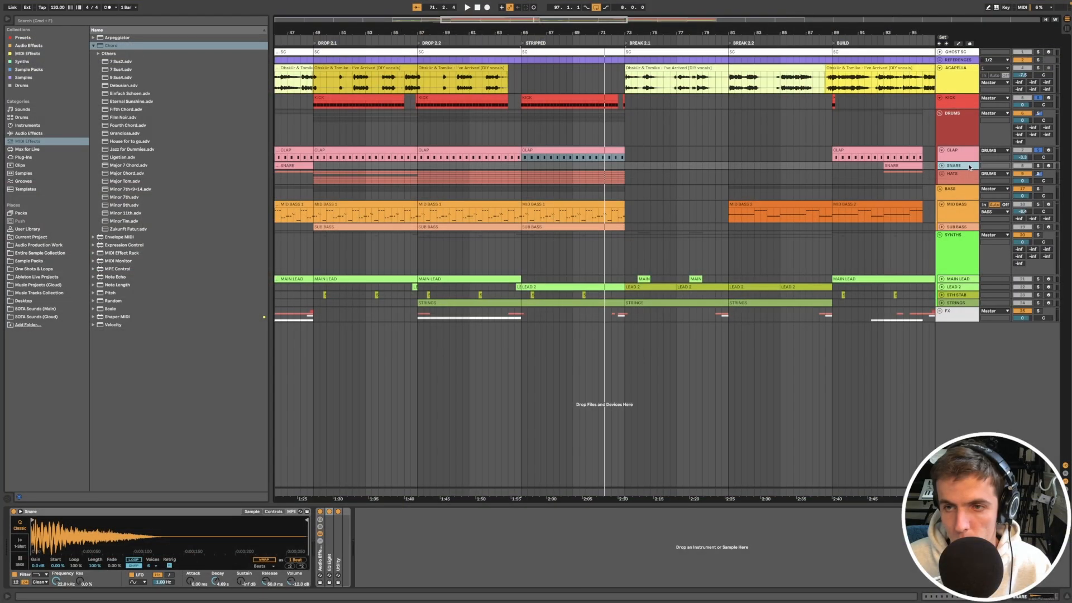
# Step: Unfold the SNARE track and play back its roll in the second Build
pyautogui.click(895, 165)
pyautogui.click(942, 166)
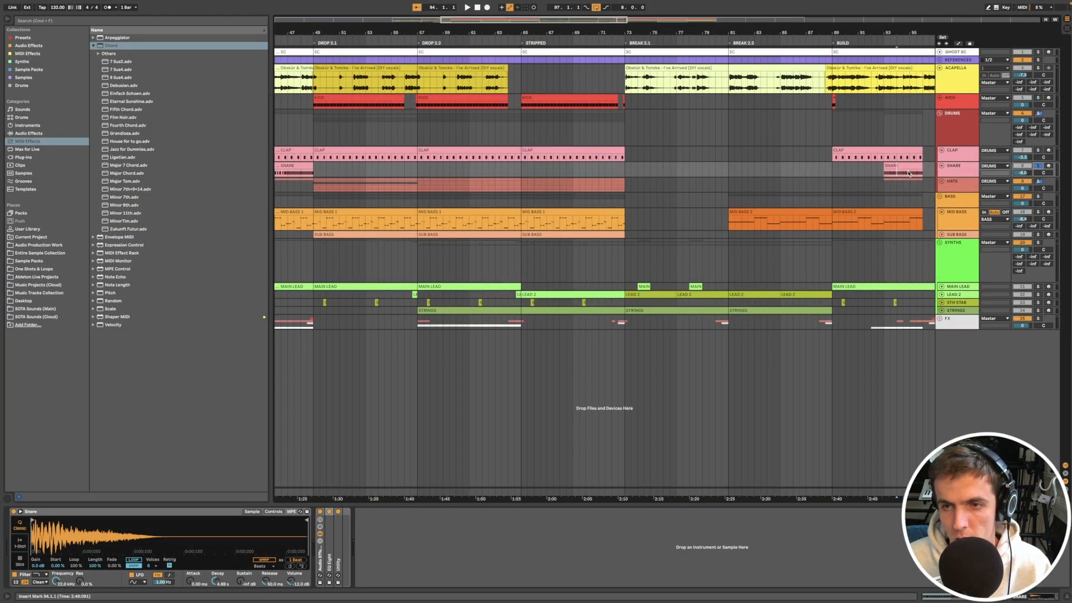
pyautogui.scroll(3, 909, 174)
pyautogui.hscroll(5, 908, 174)
pyautogui.click(720, 166)
pyautogui.press('space')
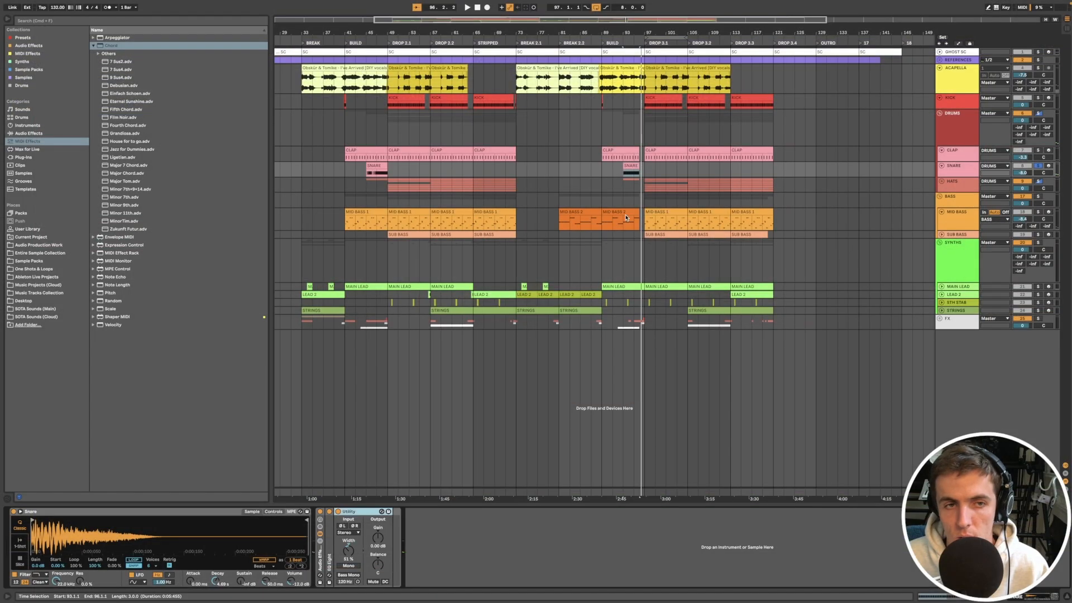
# Step: Play back the drums from bar 93 of the second Build, and select the one-bar gap before Drop 3.1
pyautogui.scroll(5, 613, 192)
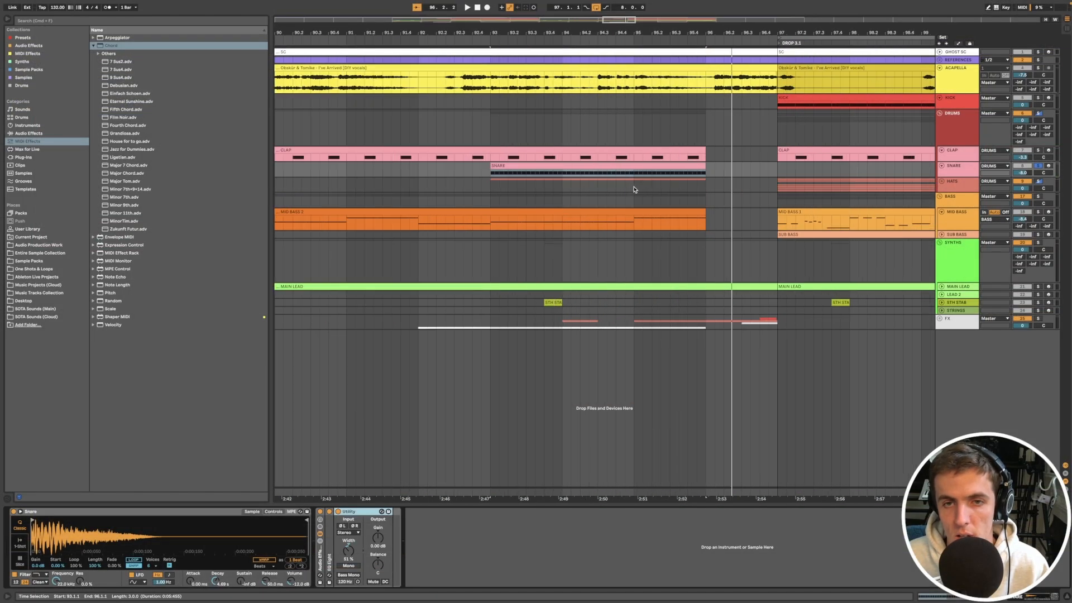
pyautogui.click(490, 199)
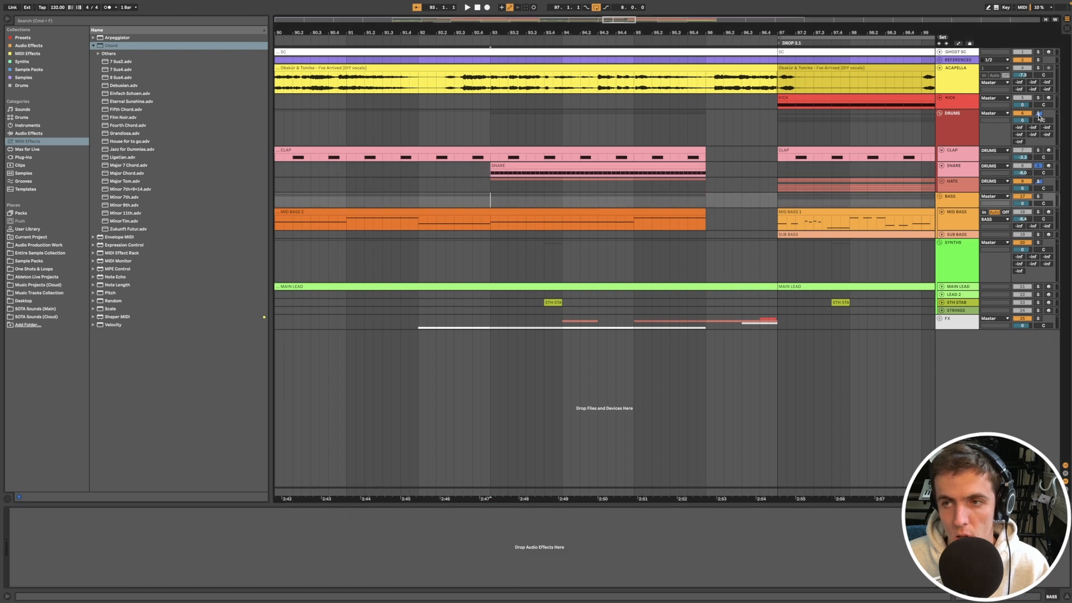
pyautogui.press('space')
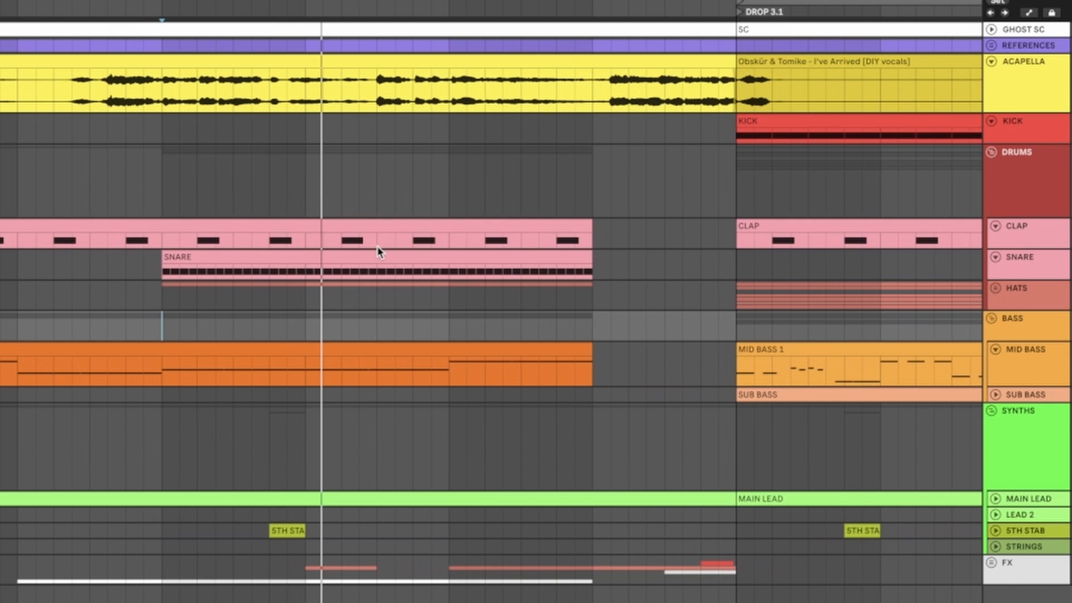
pyautogui.hscroll(-3, 377, 252)
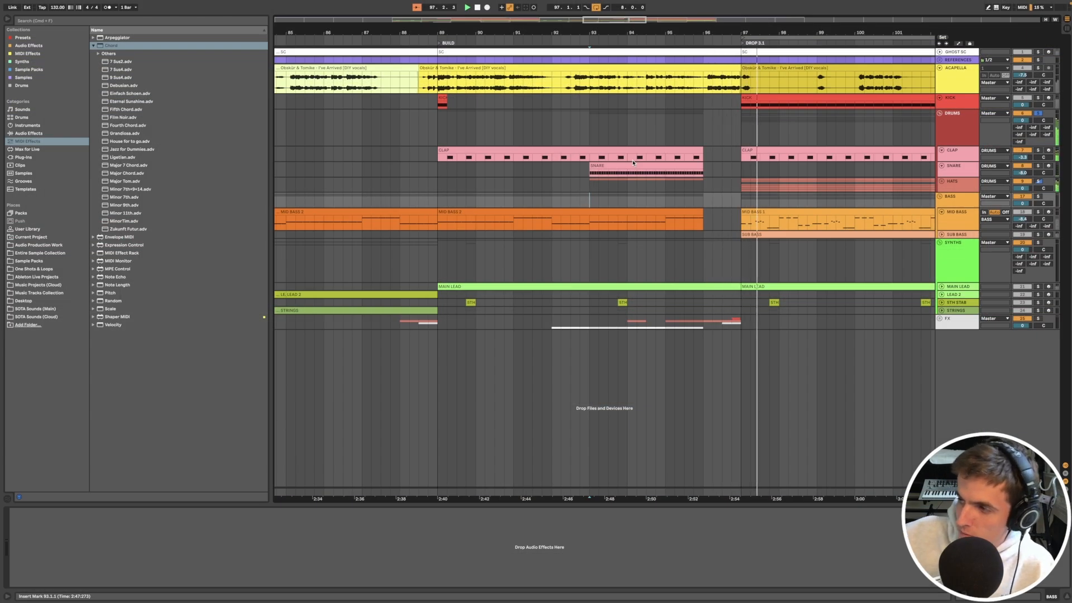
pyautogui.click(634, 163)
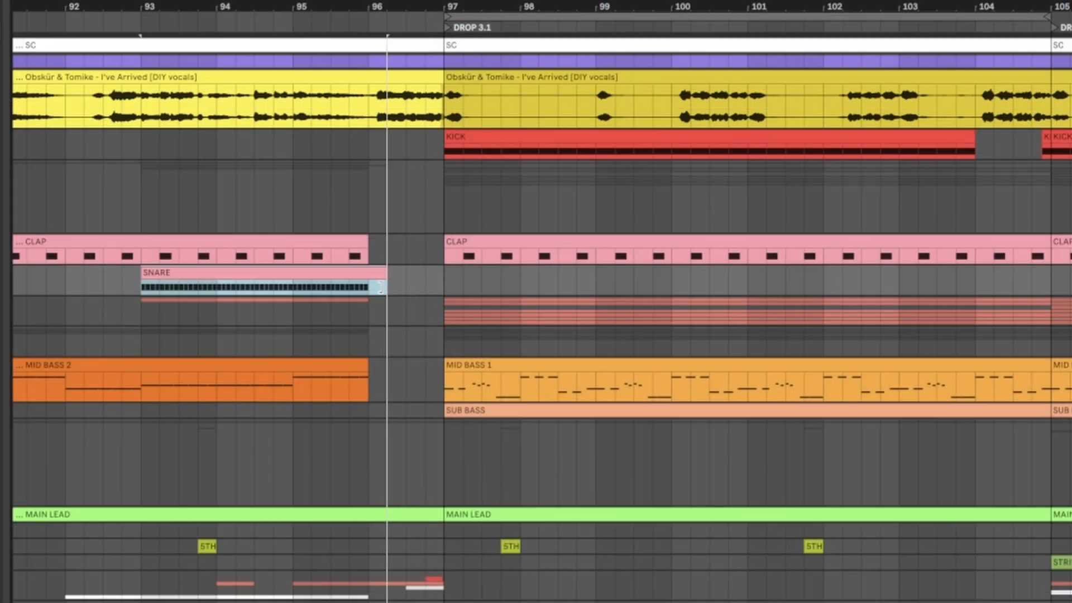
pyautogui.moveTo(380, 288); pyautogui.dragTo(450, 312)
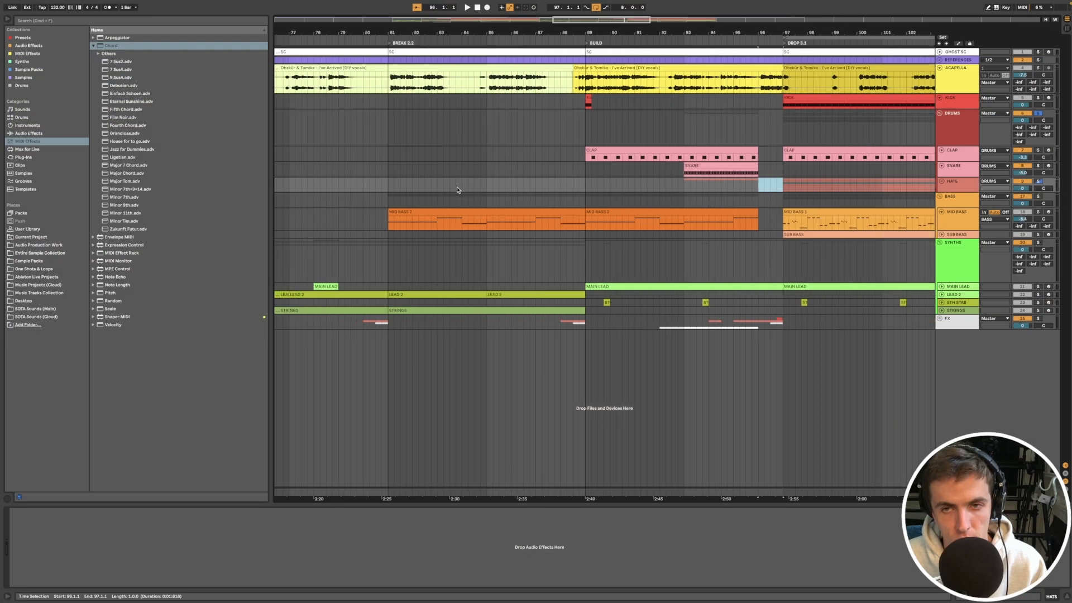
# Step: Open the SNARE clip in the first Build, examine its note pattern and second half, and play it back
pyautogui.hscroll(-10, 391, 321)
pyautogui.hscroll(-5, 458, 191)
pyautogui.click(437, 173)
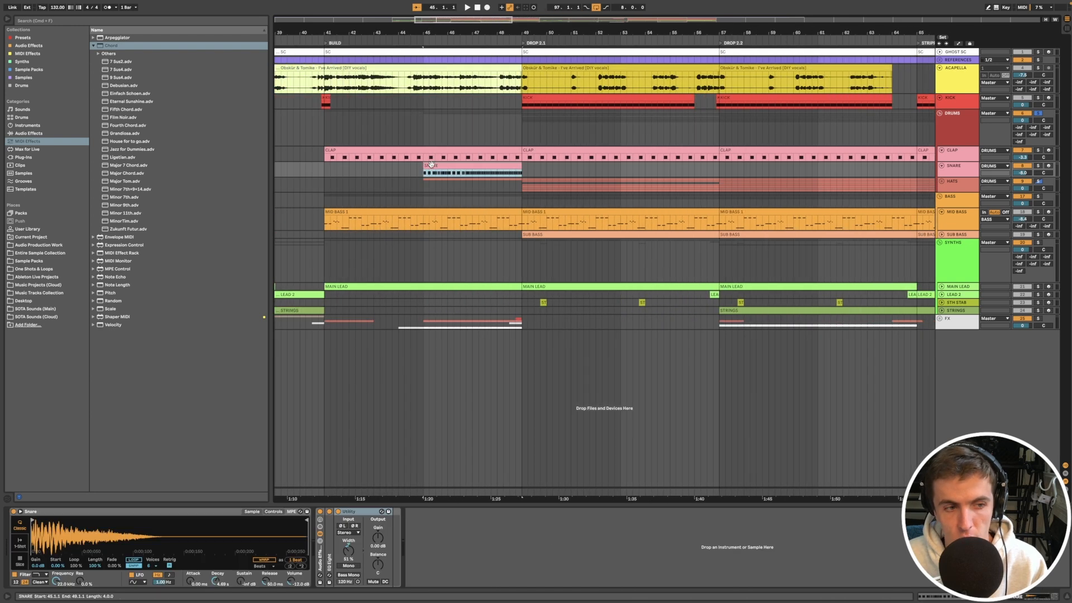
pyautogui.doubleClick(439, 167)
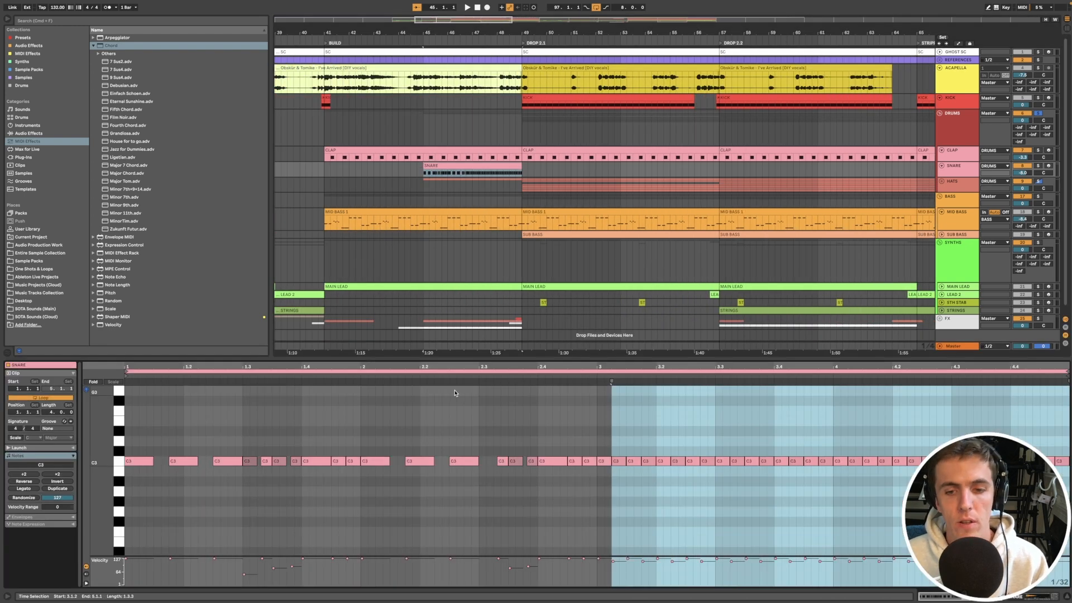
pyautogui.press('space')
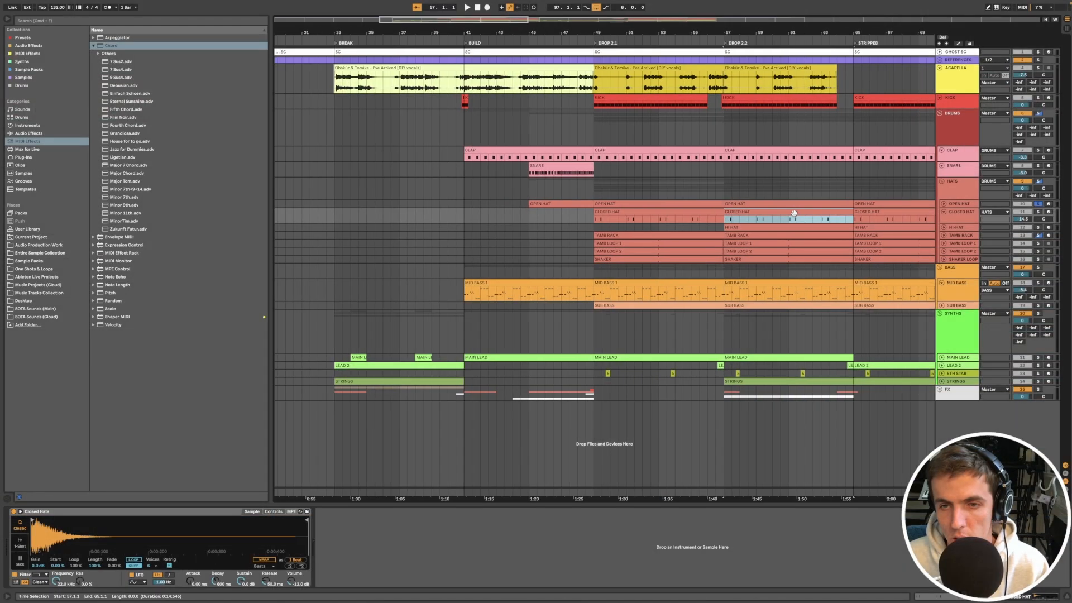
# Step: Solo the CLOSED HAT track to hear its pattern in Drop 2.2
pyautogui.scroll(5, 794, 213)
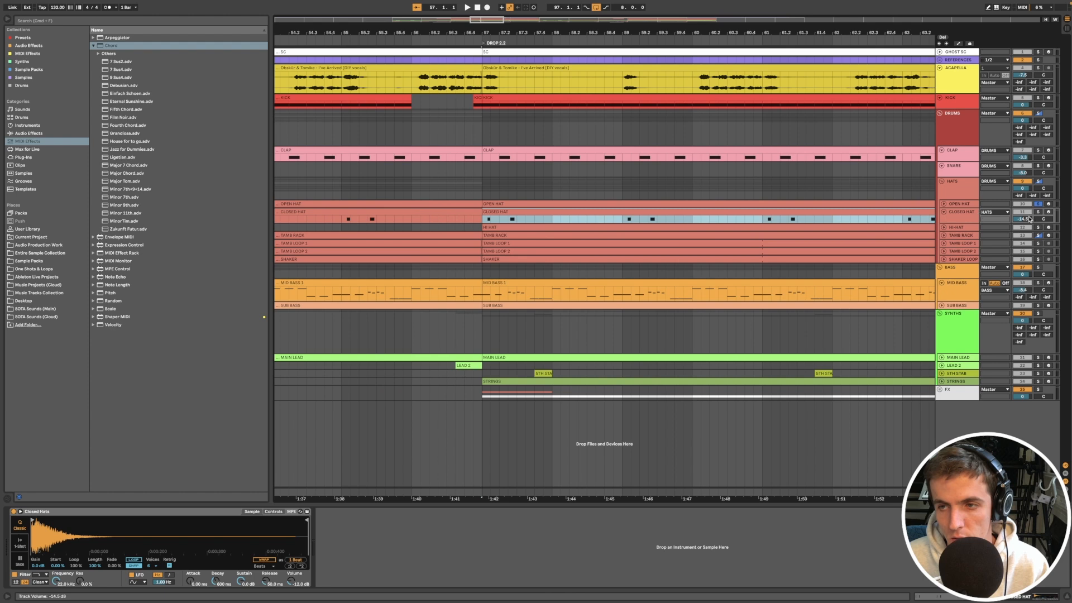
pyautogui.click(1038, 213)
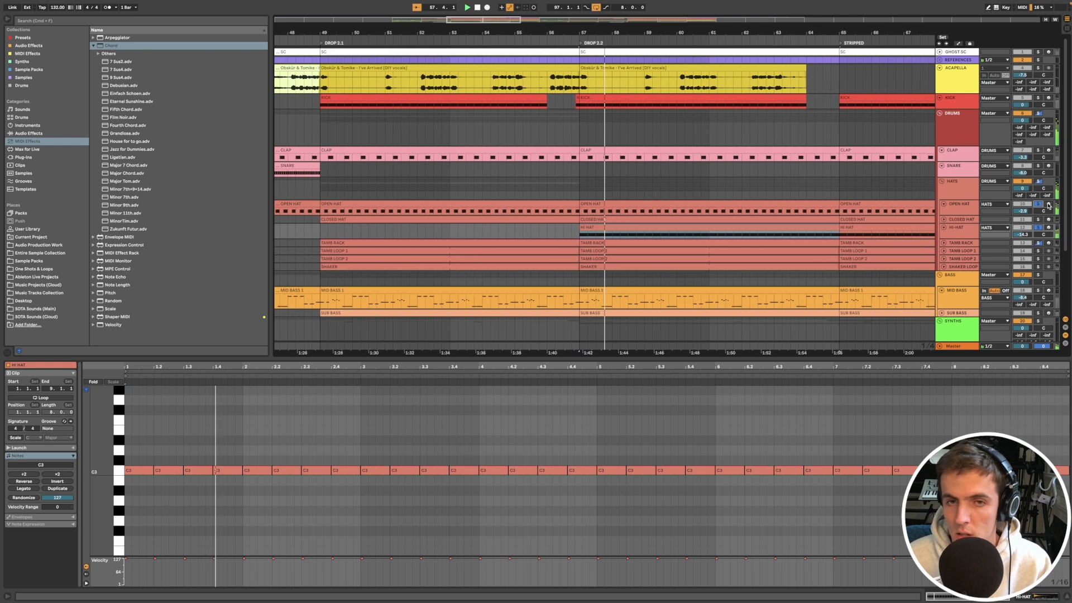
# Step: Examine the tambourine notes of the TAMB RACK clip in Drop 2.2, and check the track volume of TAMB LOOP 2
pyautogui.click(658, 239)
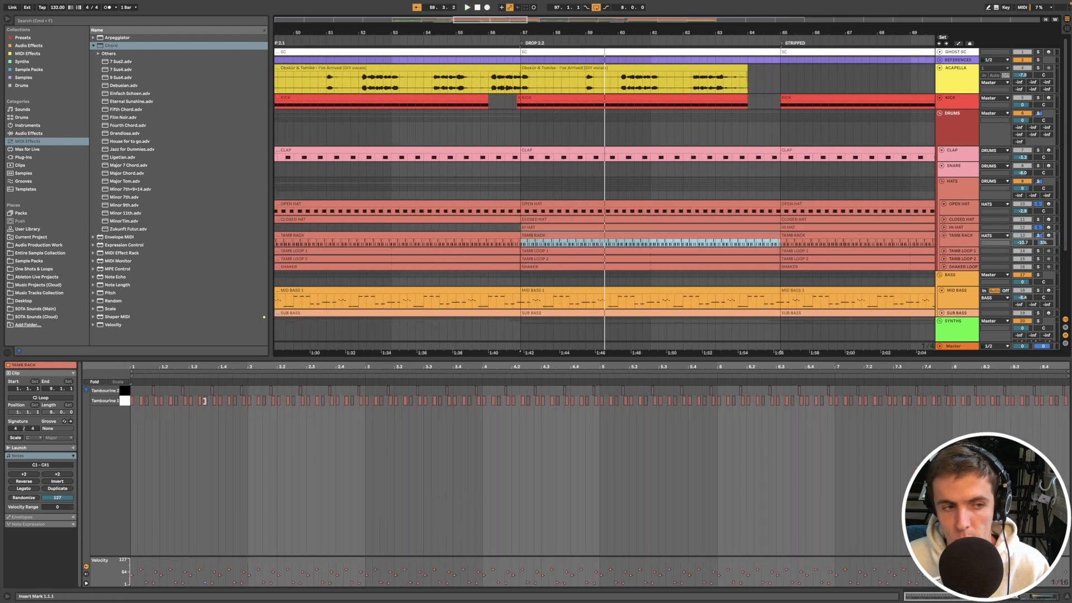
pyautogui.click(136, 423)
pyautogui.scroll(3, 155, 435)
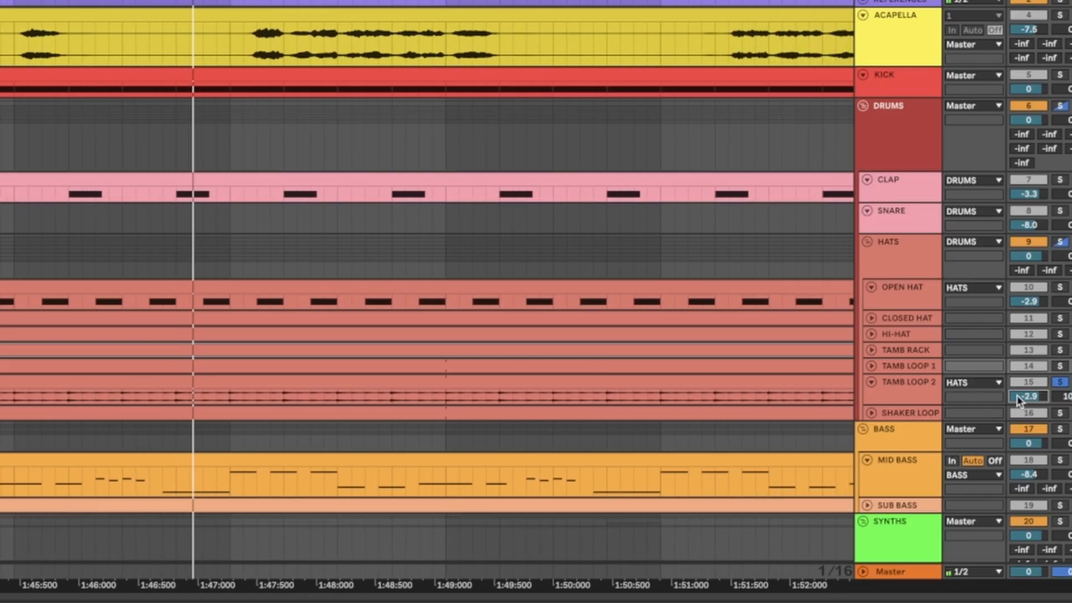
pyautogui.click(1018, 395)
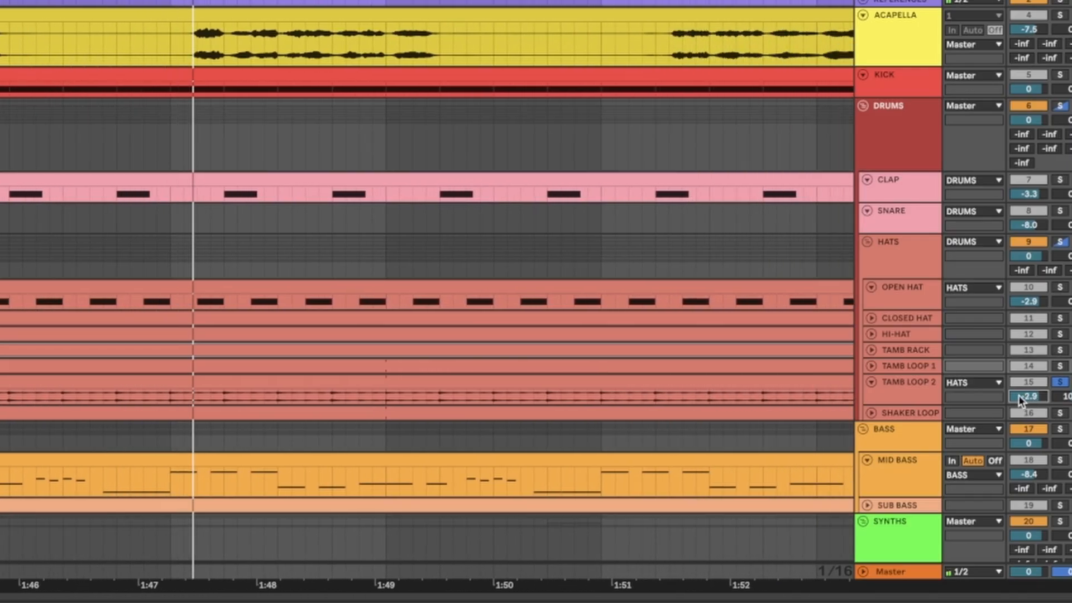